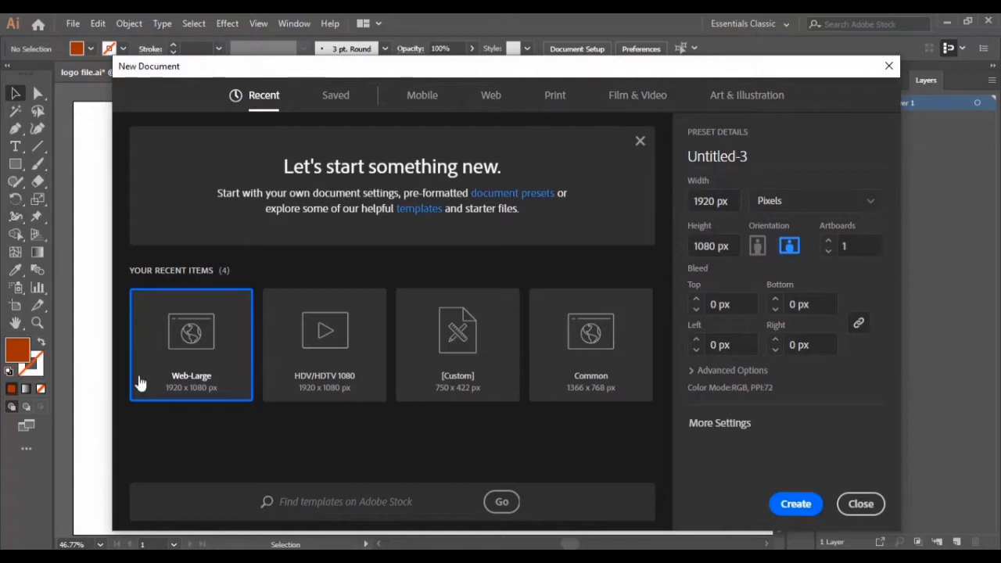
Create a Web-Large 1920 x 1080 px document and copy the three colour squares from logo file.ai into the artboard's upper-left corner
double_click(175, 361)
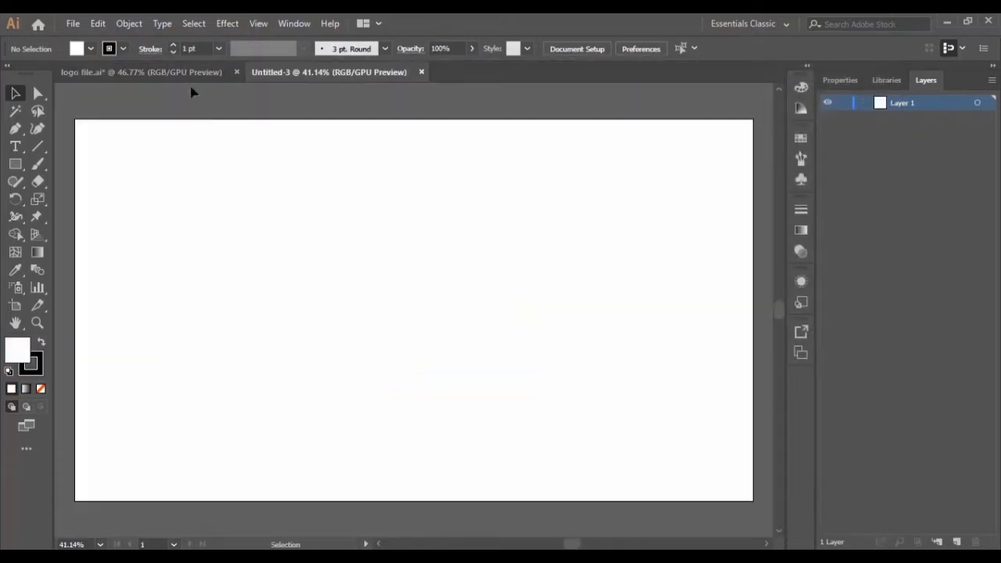
left_click(175, 70)
left_click_drag(262, 170, 229, 172)
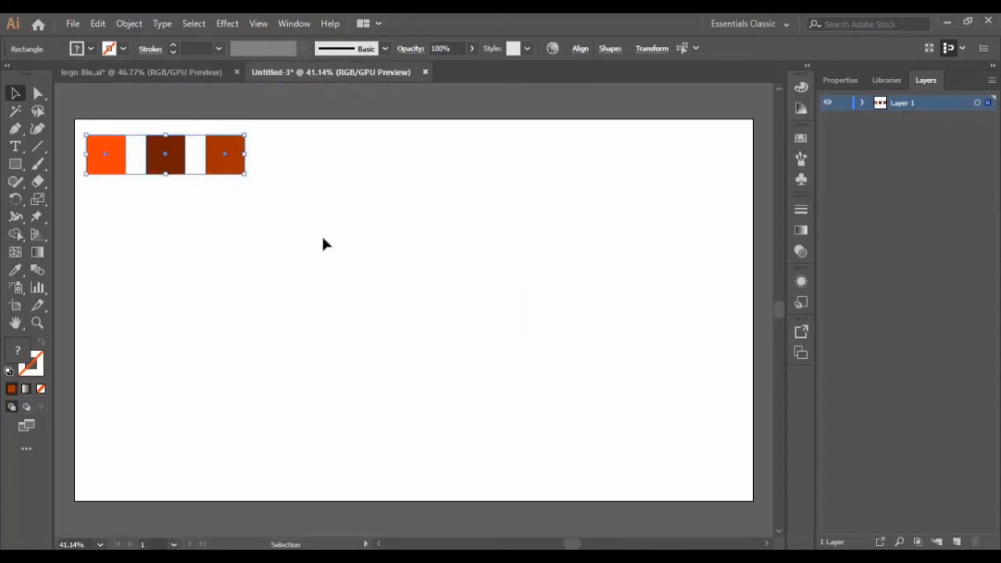
left_click(224, 380)
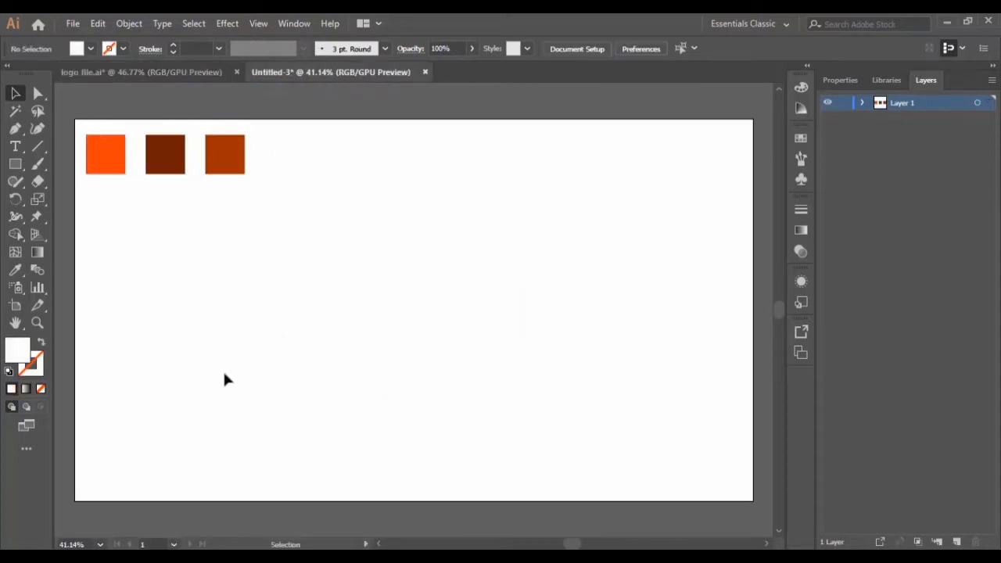
Draw a large circle with the Ellipse tool near the centre of the artboard
left_click(16, 164)
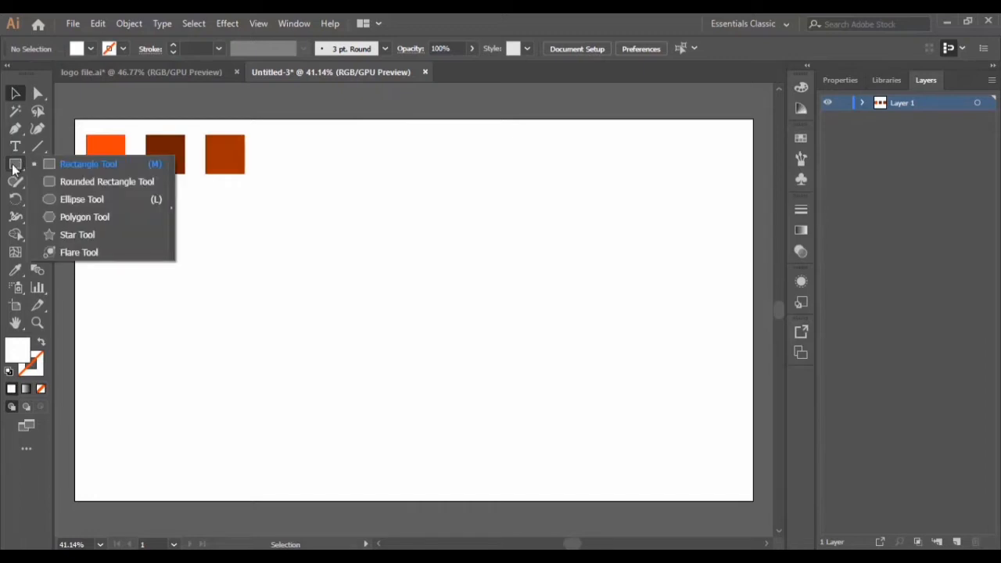
left_click(101, 202)
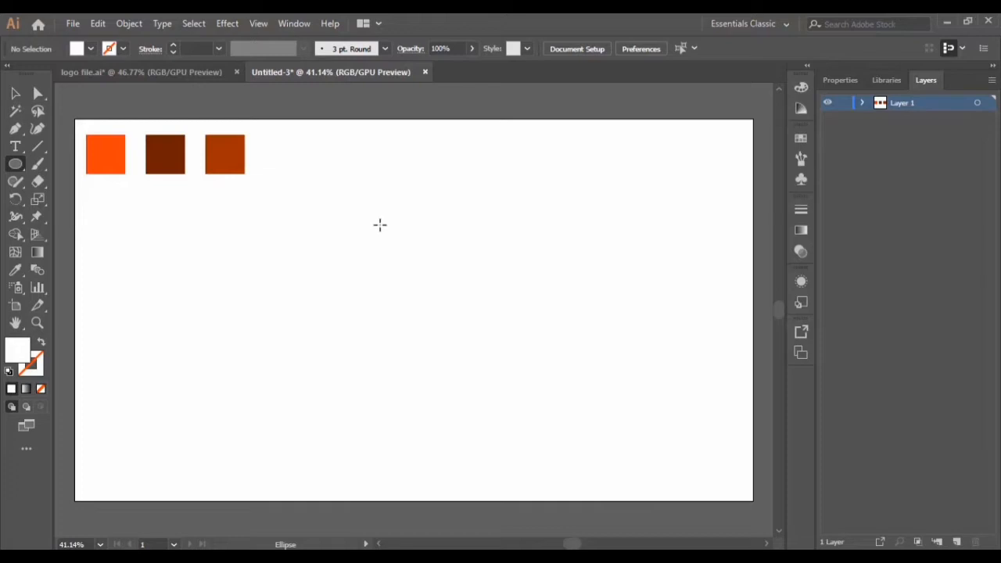
left_click_drag(362, 207, 523, 401)
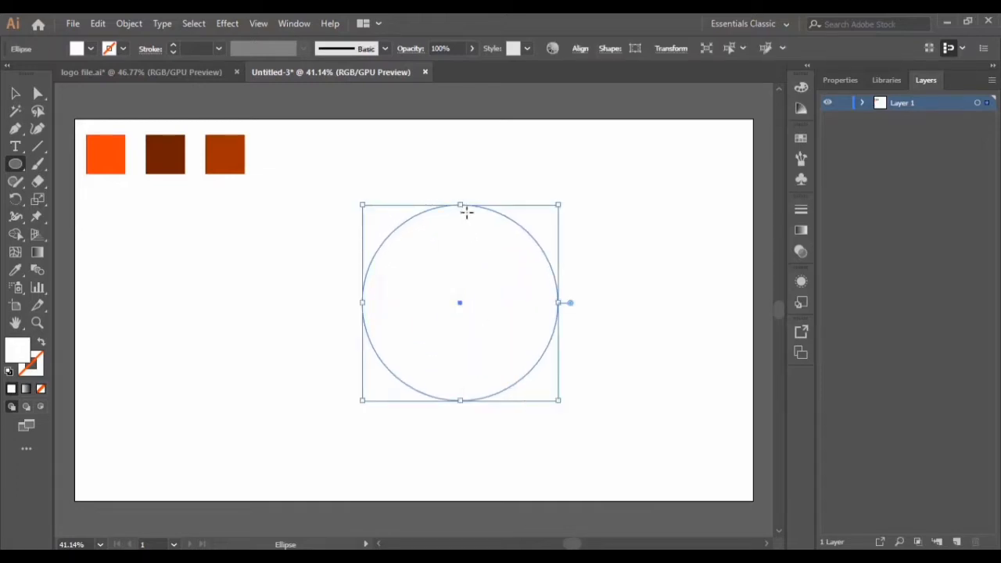
Fill the large circle with light orange, #E8955D
double_click(12, 357)
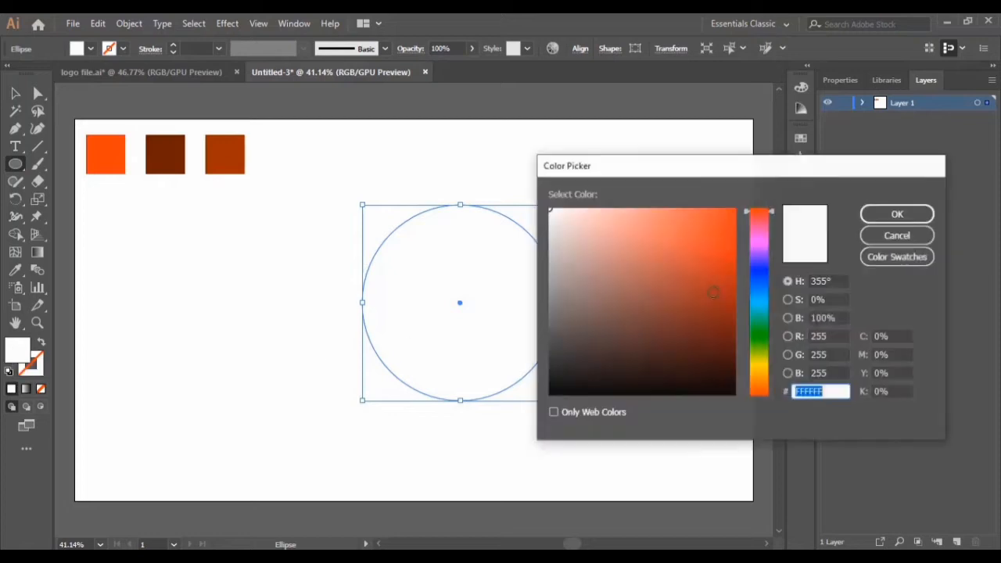
left_click(659, 227)
left_click_drag(758, 337, 760, 387)
left_click(659, 226)
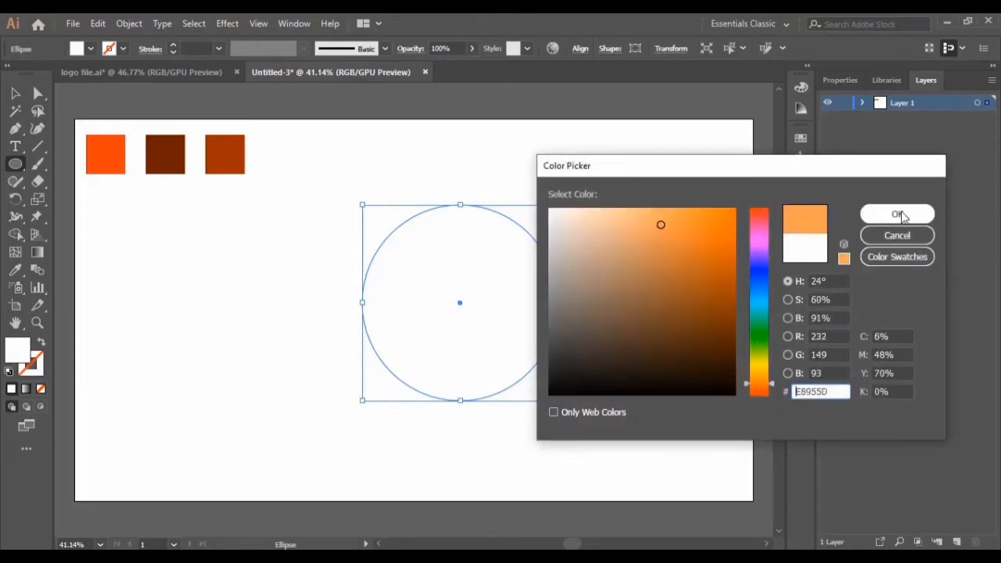
left_click(897, 213)
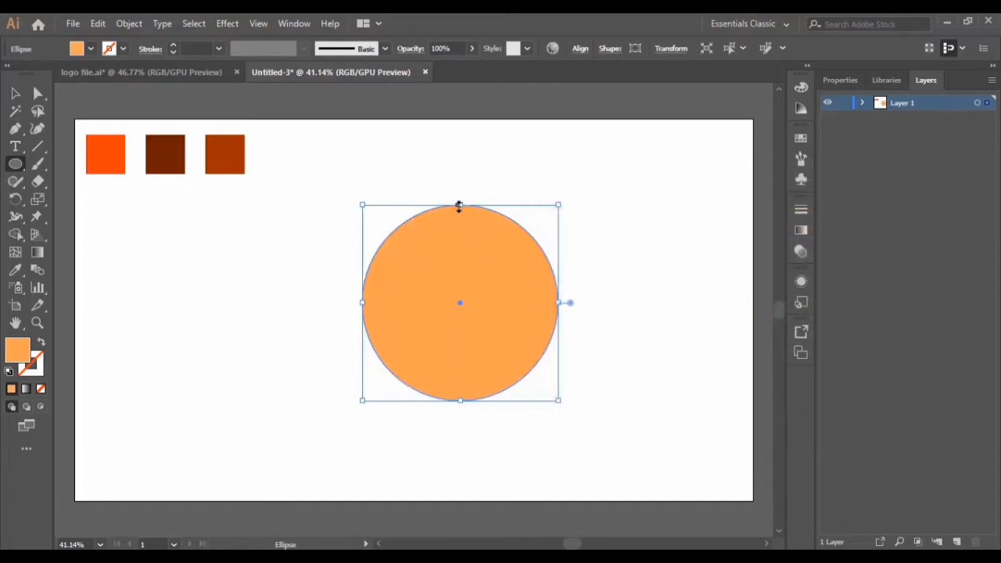
Stretch the light orange circle upward into a tall oval and move it slightly down the artboard
left_click_drag(459, 204, 460, 174)
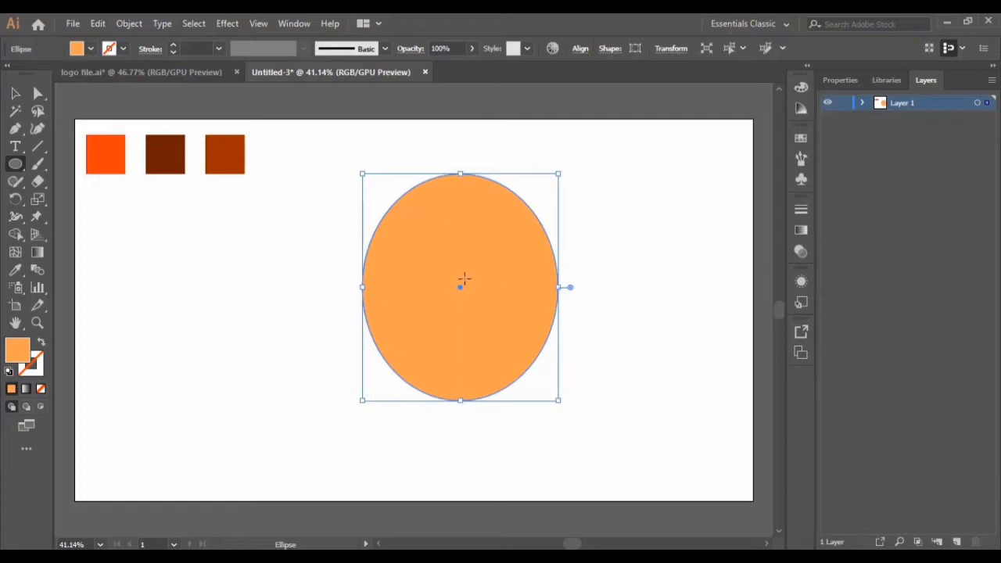
key("v")
left_click_drag(463, 225, 466, 247)
left_click(641, 297)
Draw a small dark orange circle inside the left half of the light orange oval
scroll(644, 301, "up", 1)
left_click(37, 323)
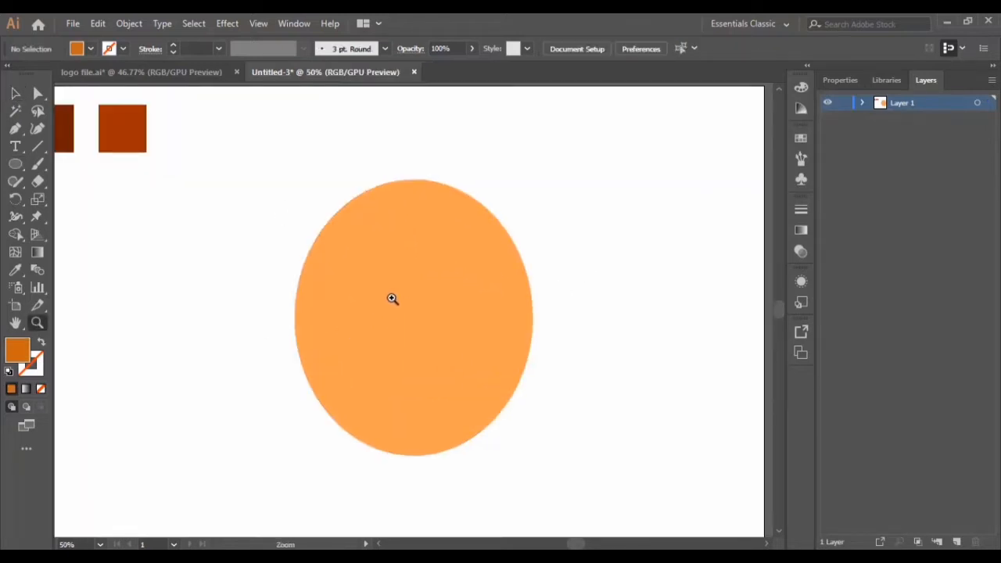
left_click(391, 298)
left_click(397, 318)
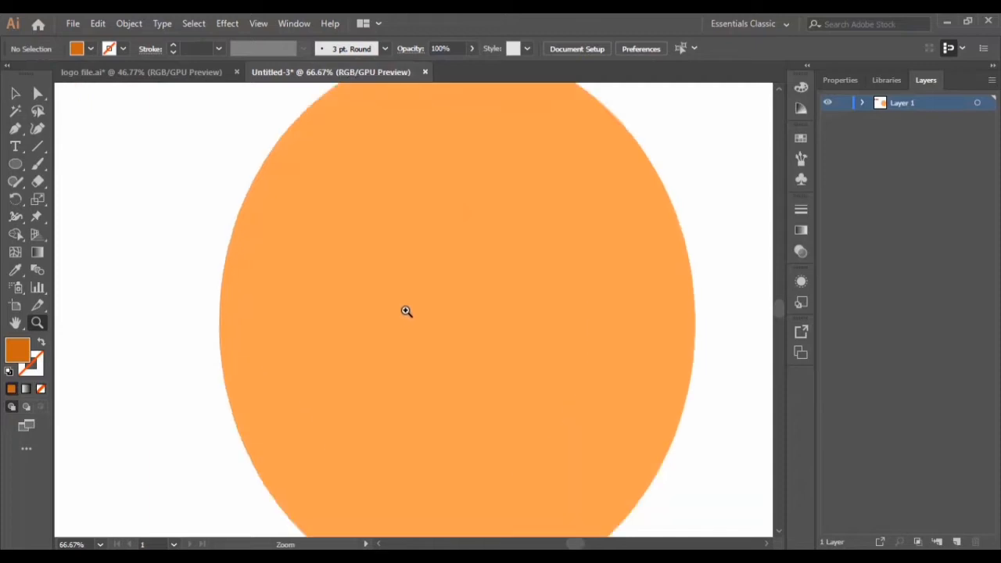
left_click(415, 291, "alt")
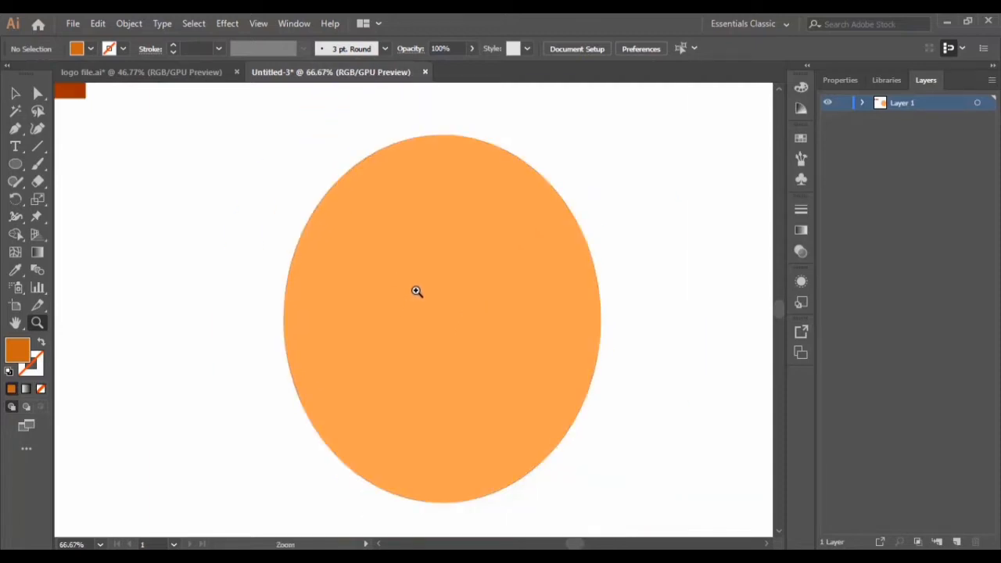
scroll(426, 287, "down", 2)
left_click(15, 164)
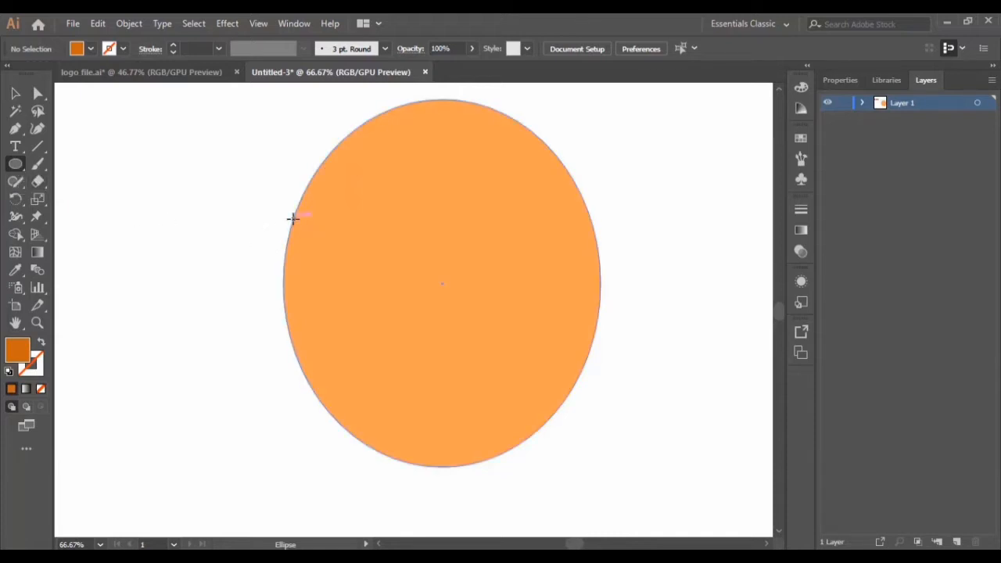
left_click_drag(292, 218, 418, 351)
key("ctrl+z")
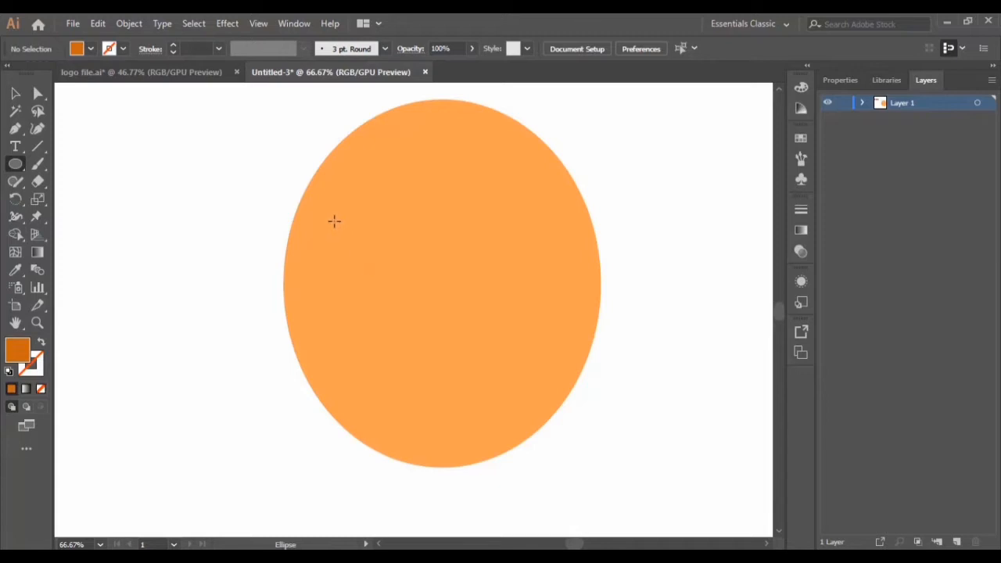
left_click_drag(334, 221, 439, 325)
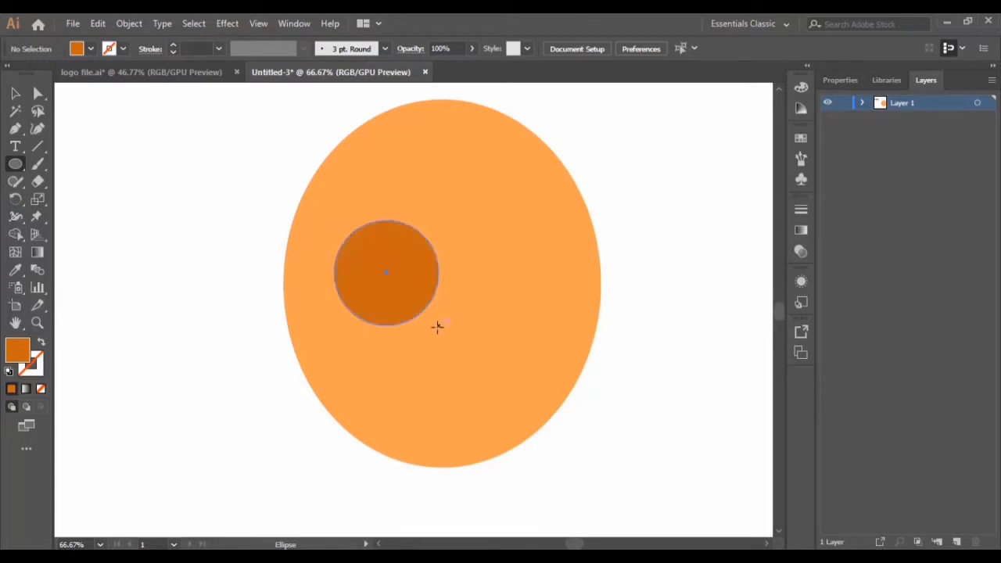
Place the dark circle against the oval's left edge, enlarge it, and duplicate it at the oval's right edge
left_click(15, 93)
left_click_drag(394, 266, 569, 319)
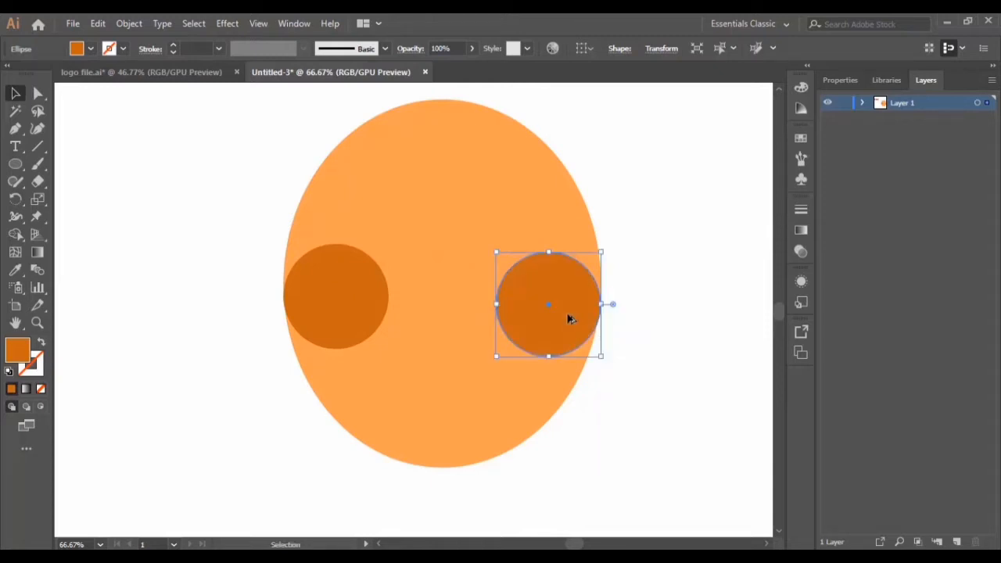
key("ctrl+z")
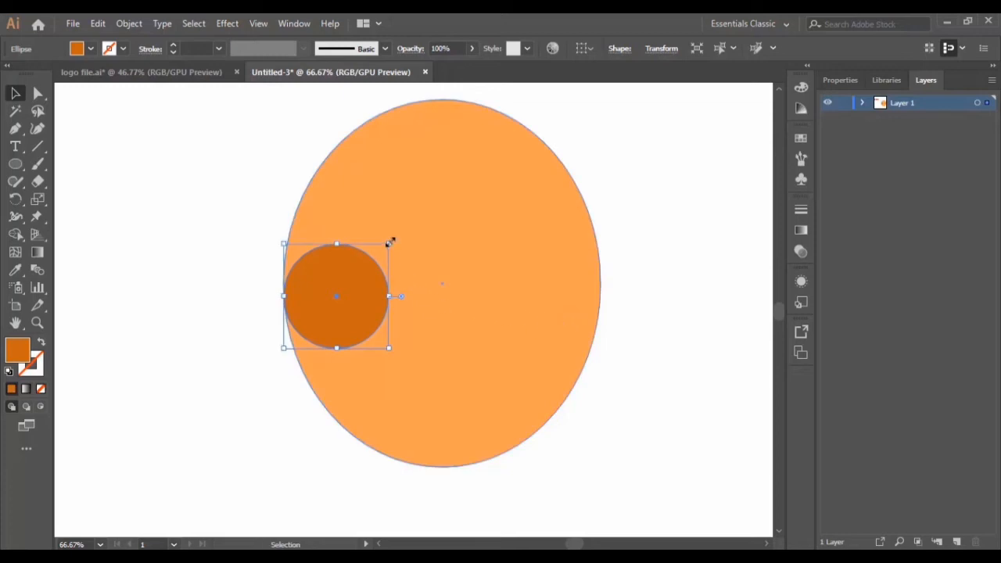
left_click_drag(390, 243, 407, 223)
mouse_move(380, 261)
left_mouse_down()
mouse_move(398, 284)
mouse_move(378, 278)
left_mouse_up()
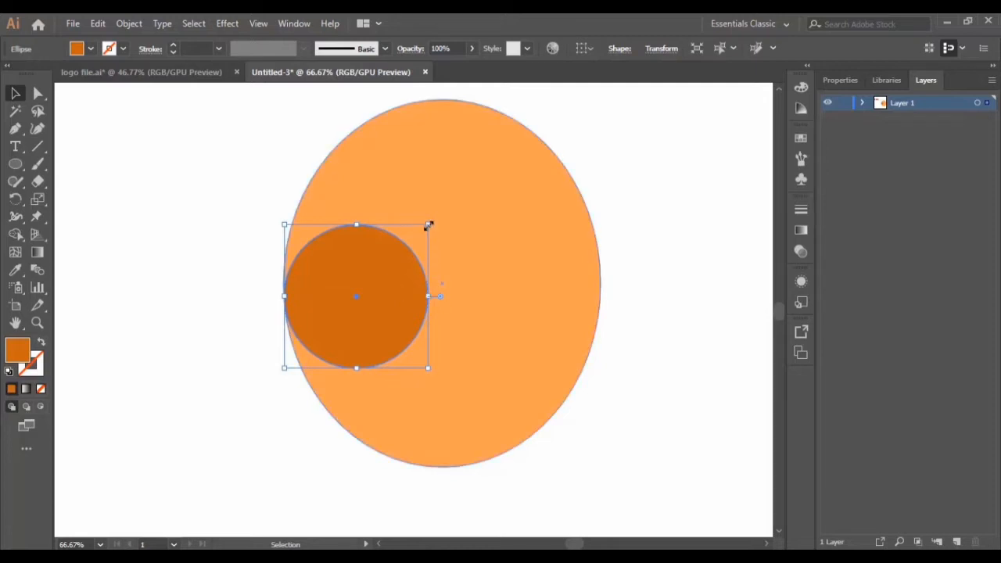
left_click_drag(427, 225, 415, 226)
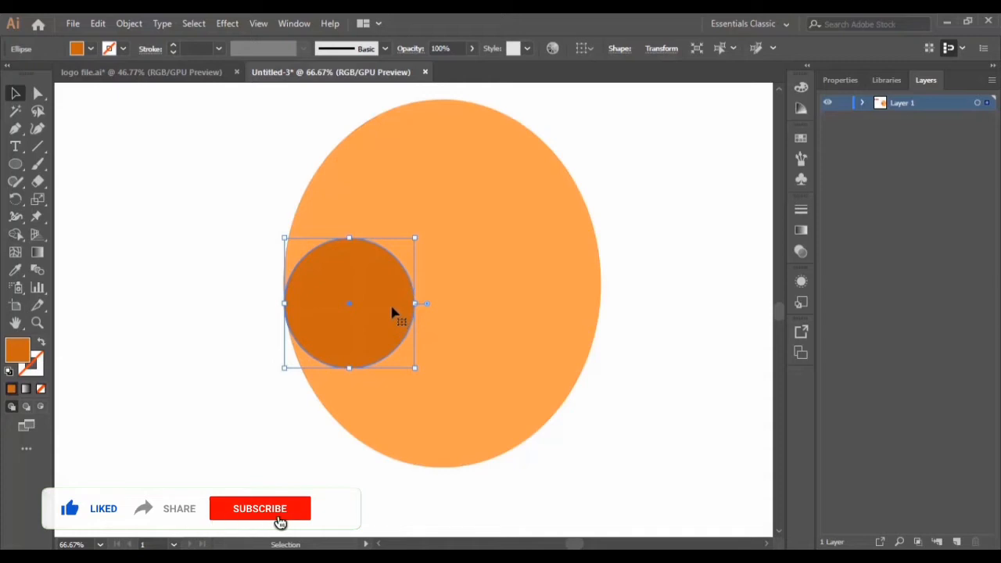
left_click_drag(410, 312, 574, 317)
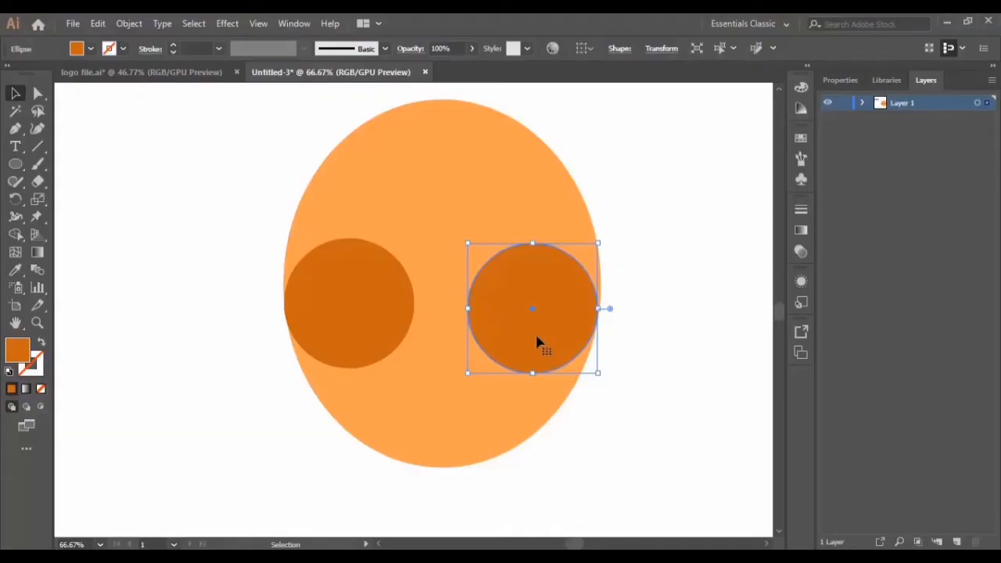
Draw a closed curved Pen shape bridging the two dark circles, with a small arch between their lower inner edges
left_click(15, 128)
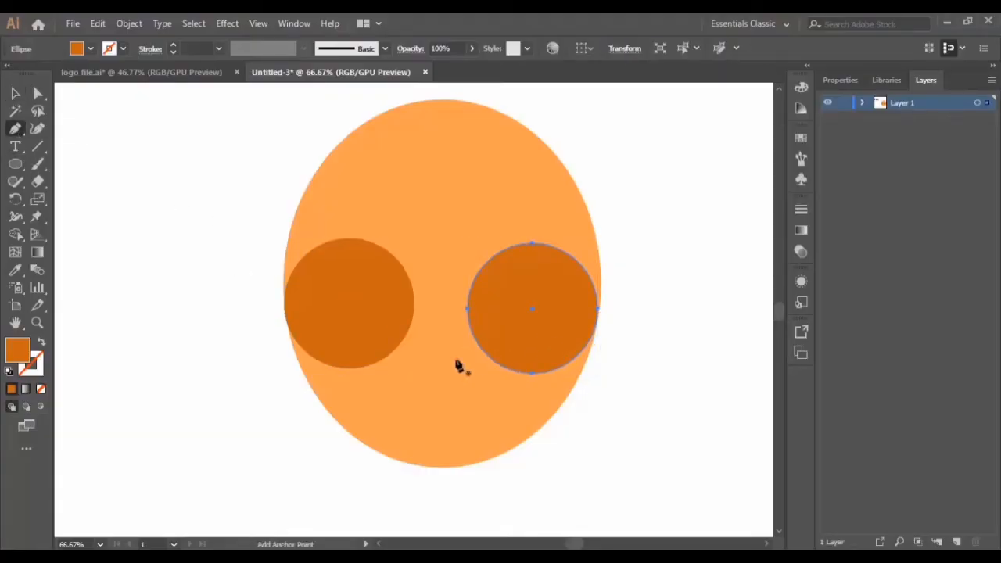
left_click(404, 339)
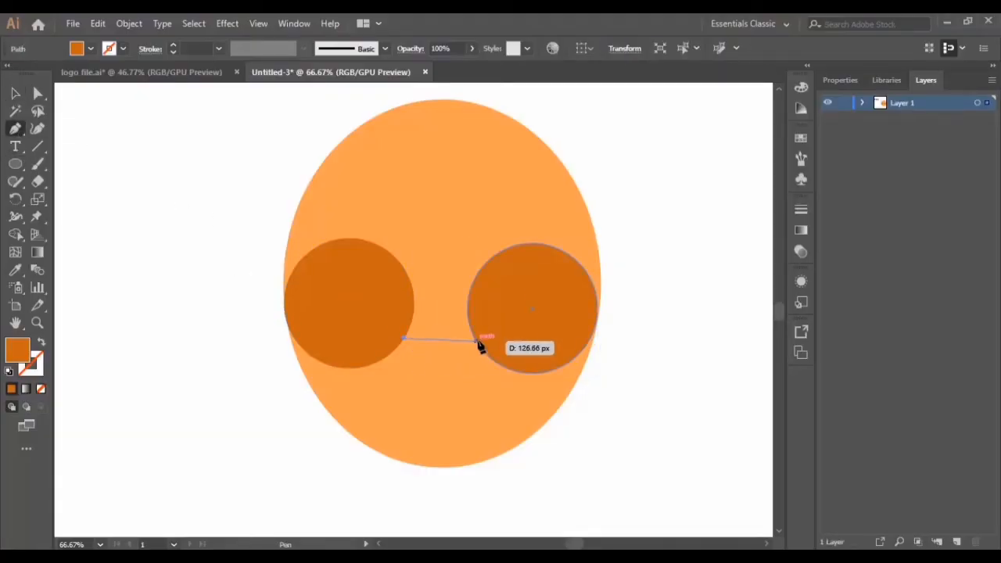
left_click_drag(476, 338, 513, 385)
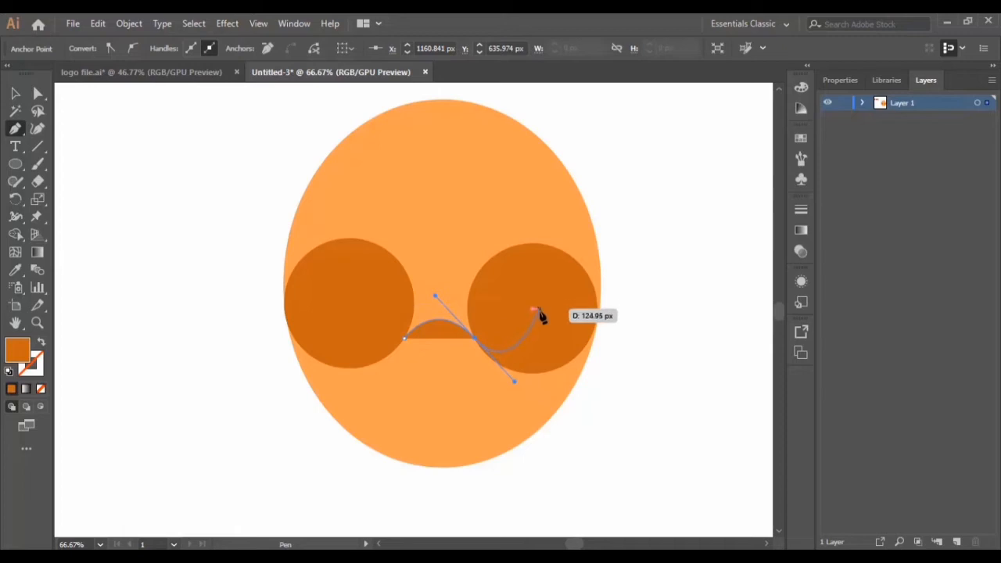
left_click(504, 263)
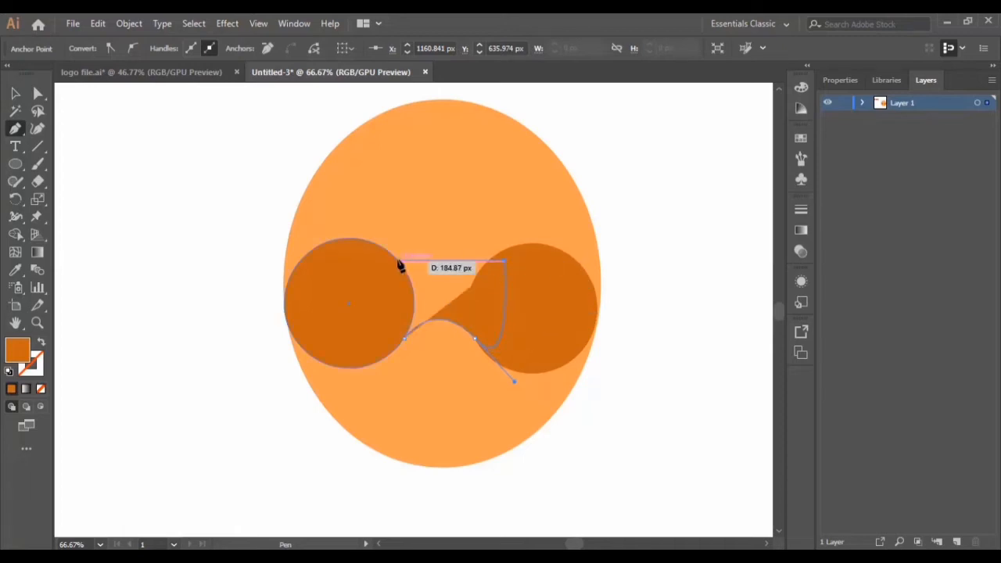
left_click_drag(355, 243, 217, 267)
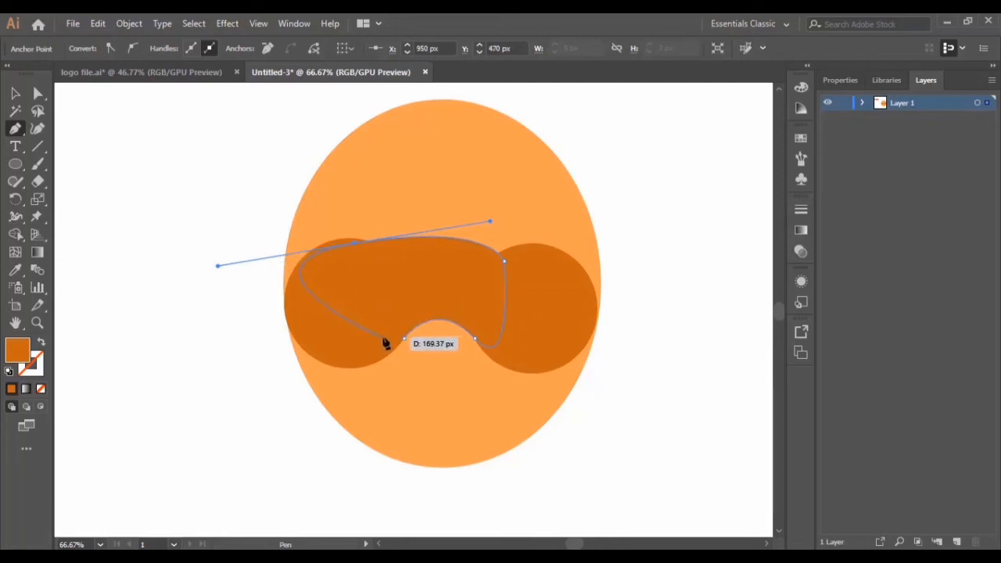
left_click(354, 243)
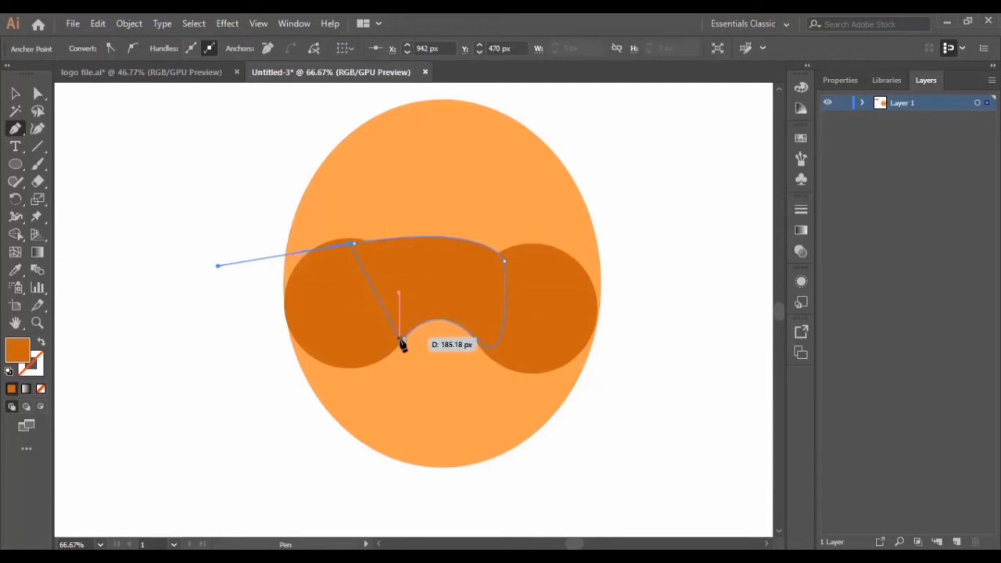
left_click(404, 342)
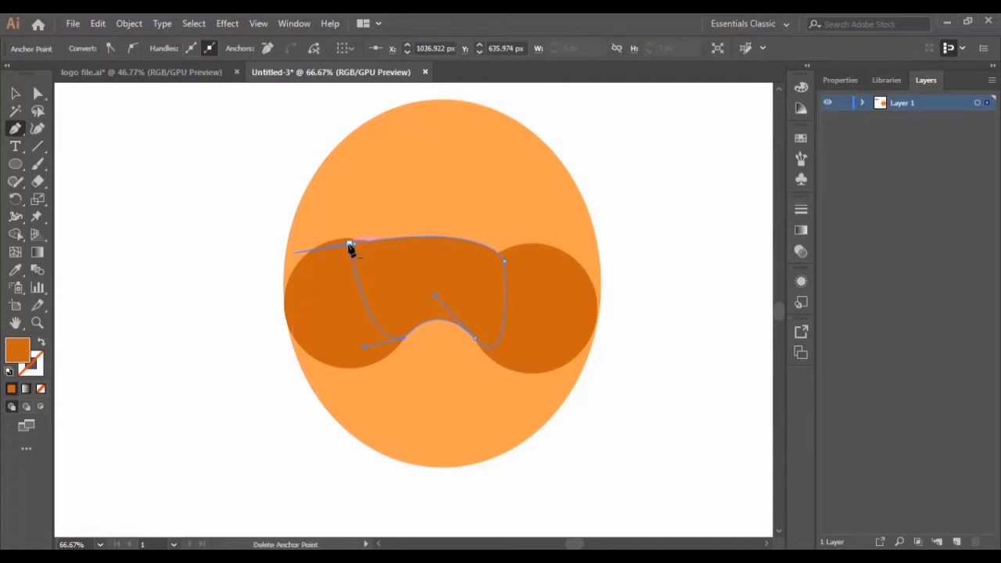
left_click_drag(349, 243, 217, 266)
left_click(15, 93)
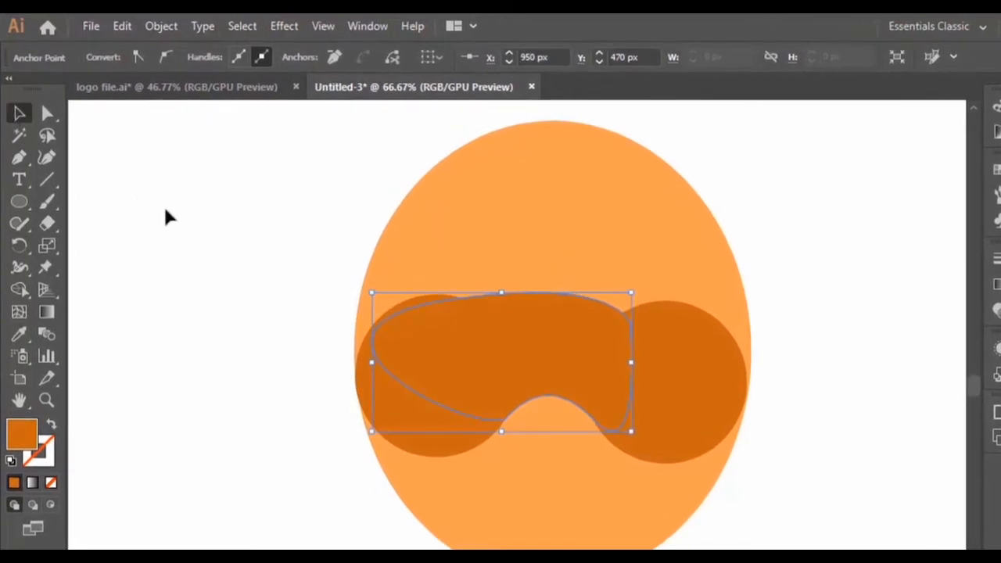
left_click(166, 217)
Reshape the bridge with the Curvature tool, moving its upper-right corner onto the right circle's outer edge and its upper-left anchor toward the middle
left_click(613, 338)
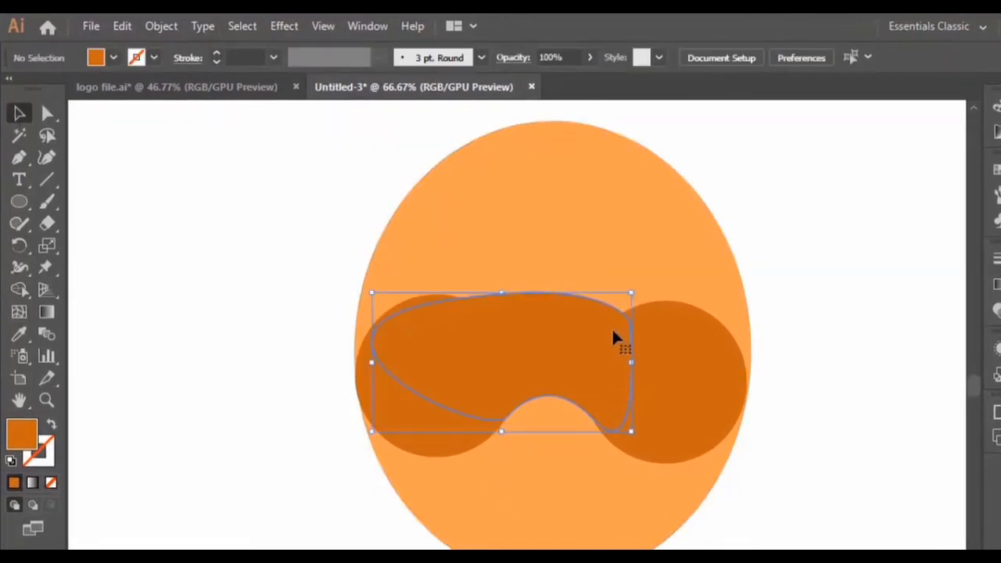
left_click(46, 399)
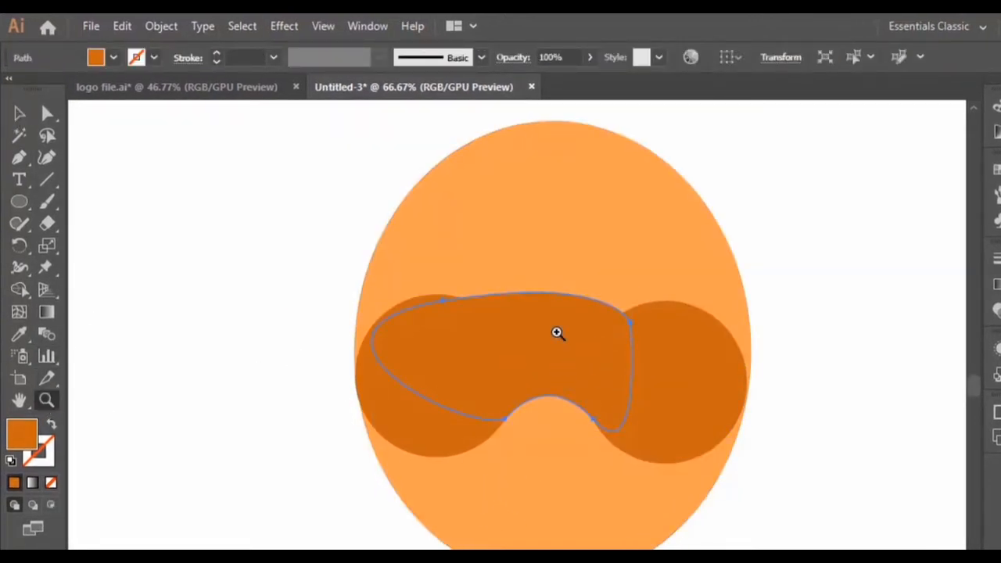
left_click(557, 334)
scroll(382, 313, "down", 1)
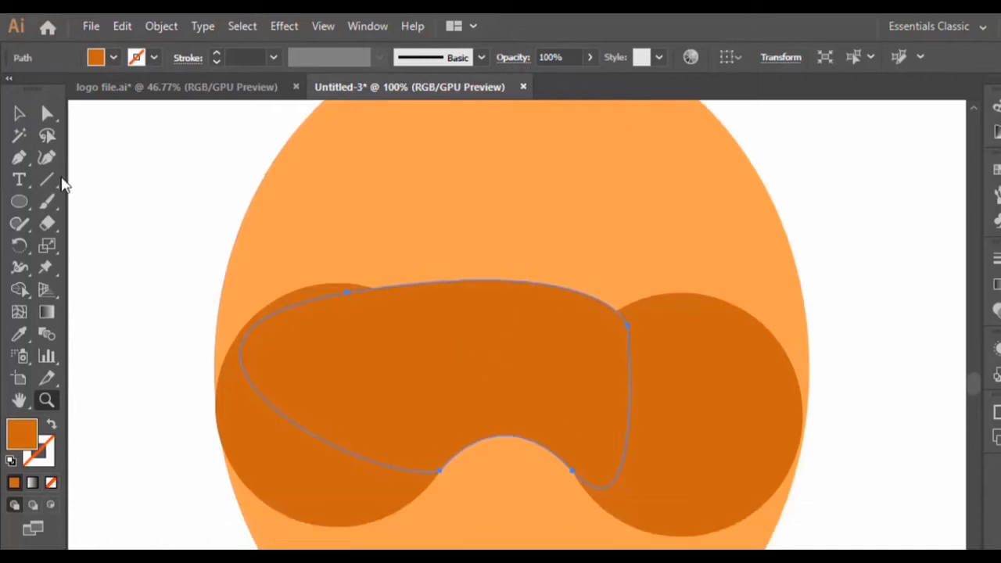
left_click(46, 157)
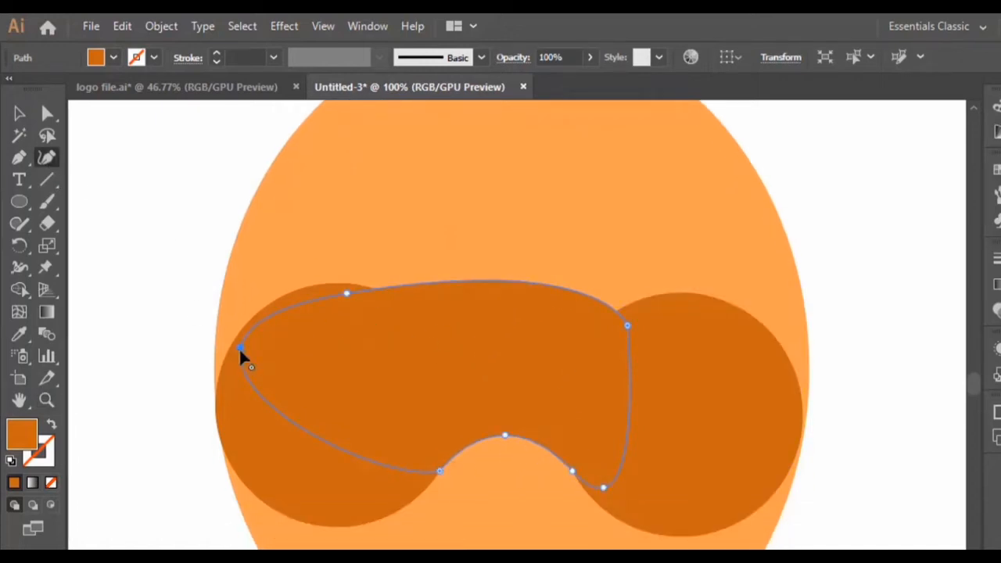
left_click_drag(242, 350, 294, 356)
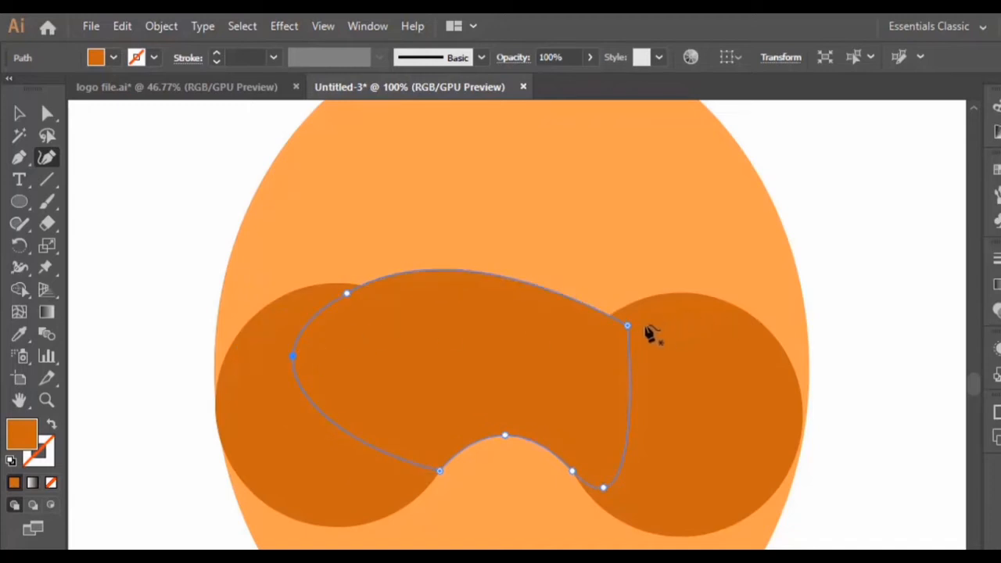
left_click_drag(627, 325, 742, 311)
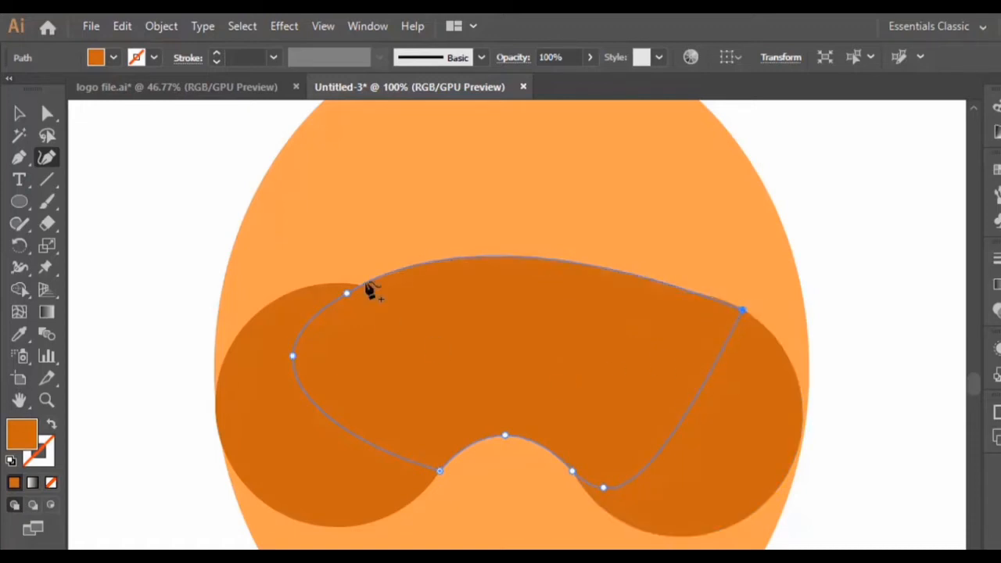
left_click_drag(347, 295, 413, 267)
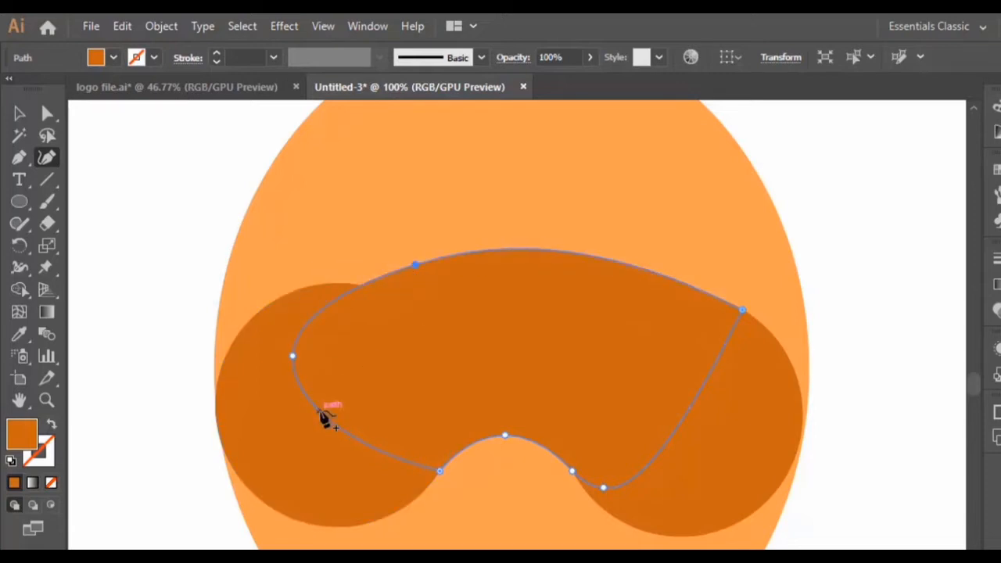
Add an anchor on the bridge's lower-left edge and shift its left and top anchors so the upper edge flows smoothly into the left circle
left_click(320, 410)
left_click_drag(293, 355, 261, 328)
left_click_drag(432, 263, 470, 256)
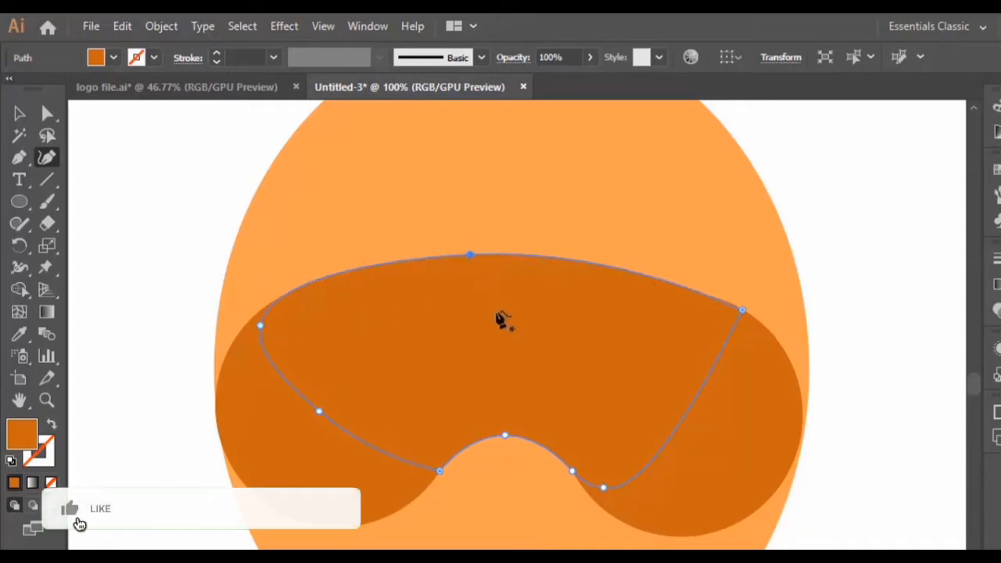
key("v")
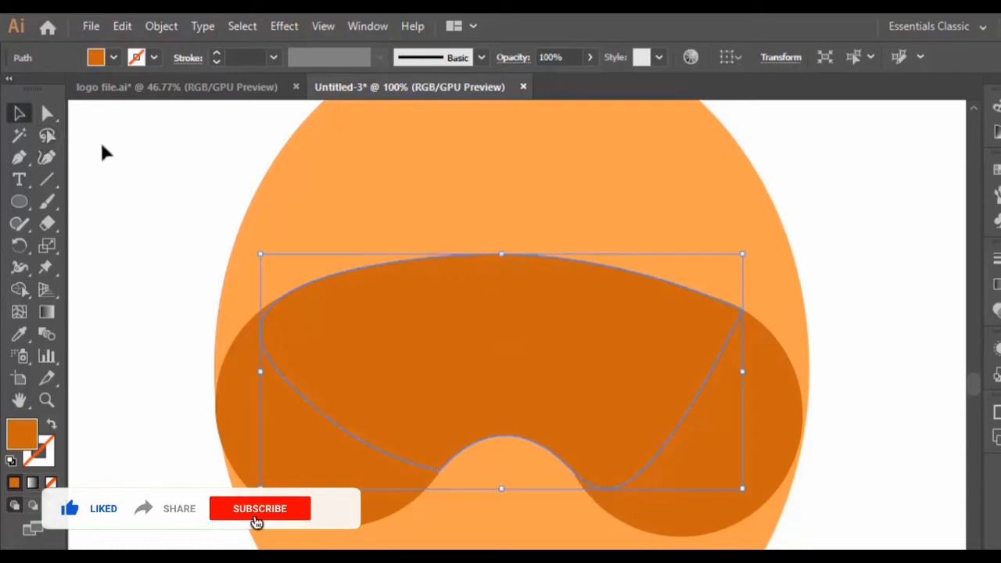
left_click(100, 151)
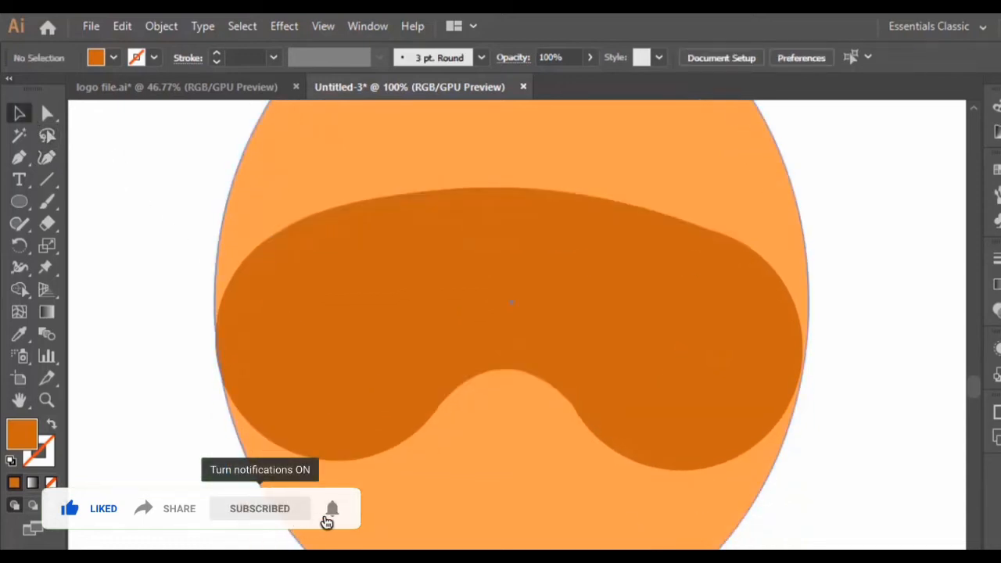
Nudge the light orange oval very slightly to the left so its sides fit around the dark circles
left_click(751, 210)
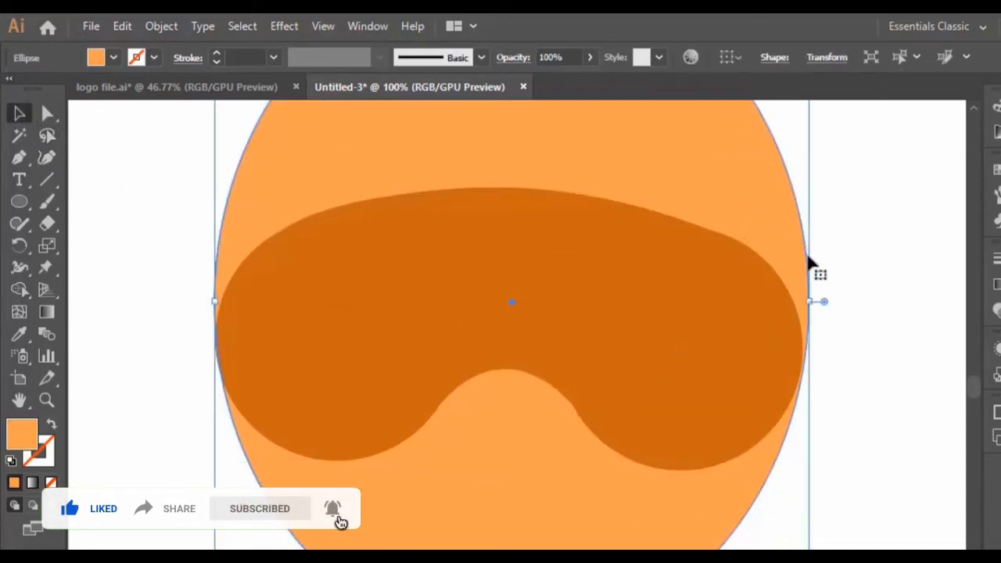
left_click_drag(810, 302, 812, 301)
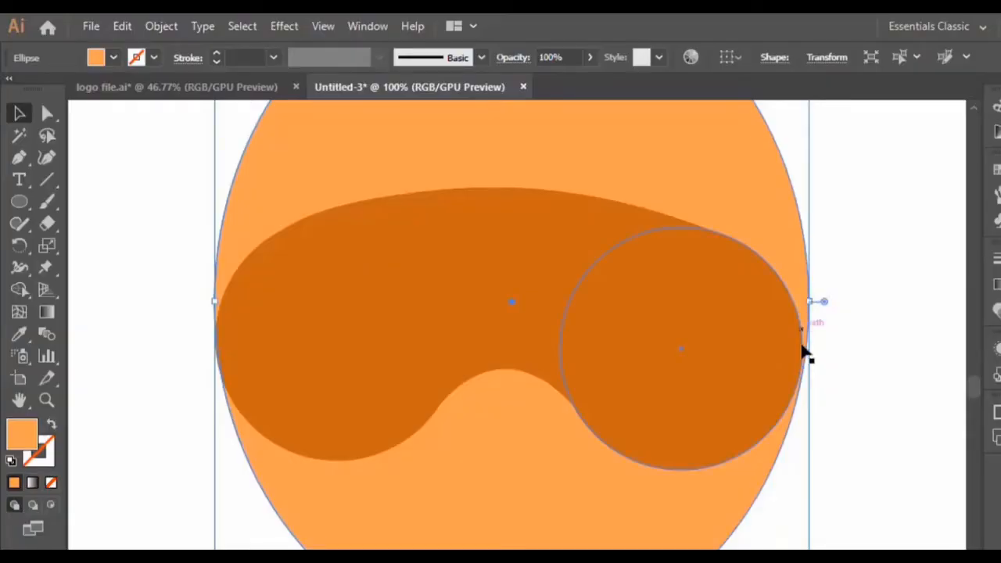
left_click(767, 363)
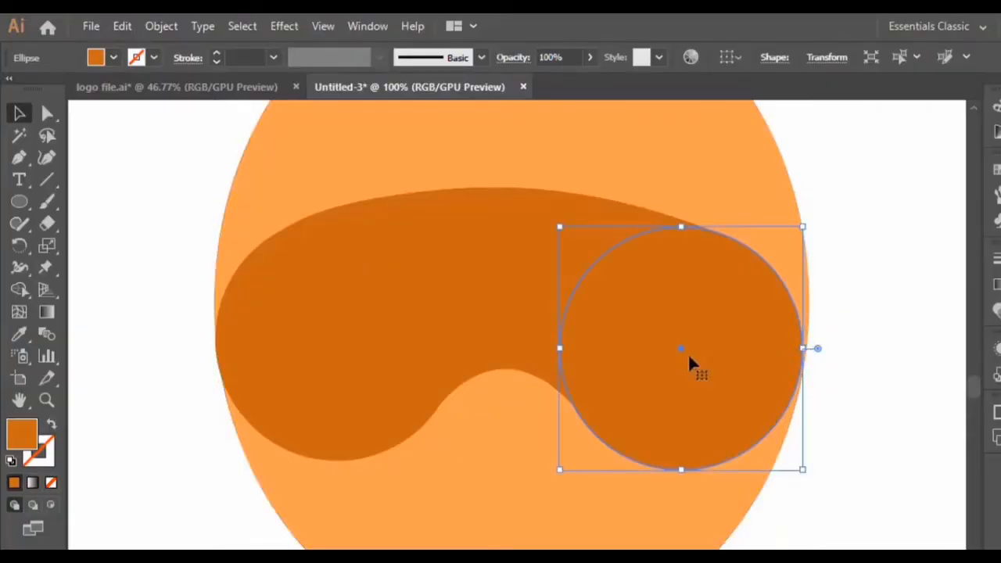
left_click(839, 368)
left_click(790, 279)
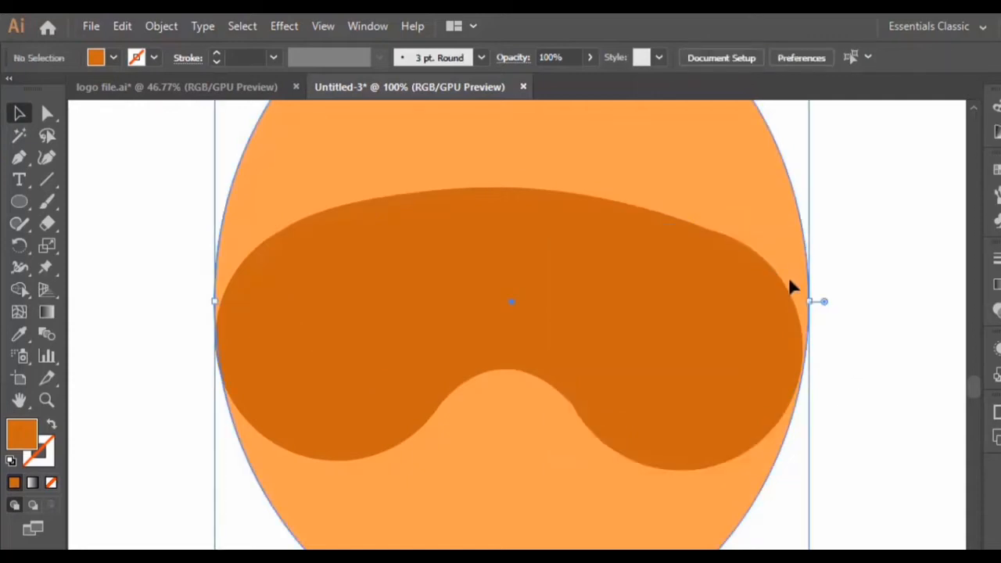
left_click_drag(808, 302, 808, 301)
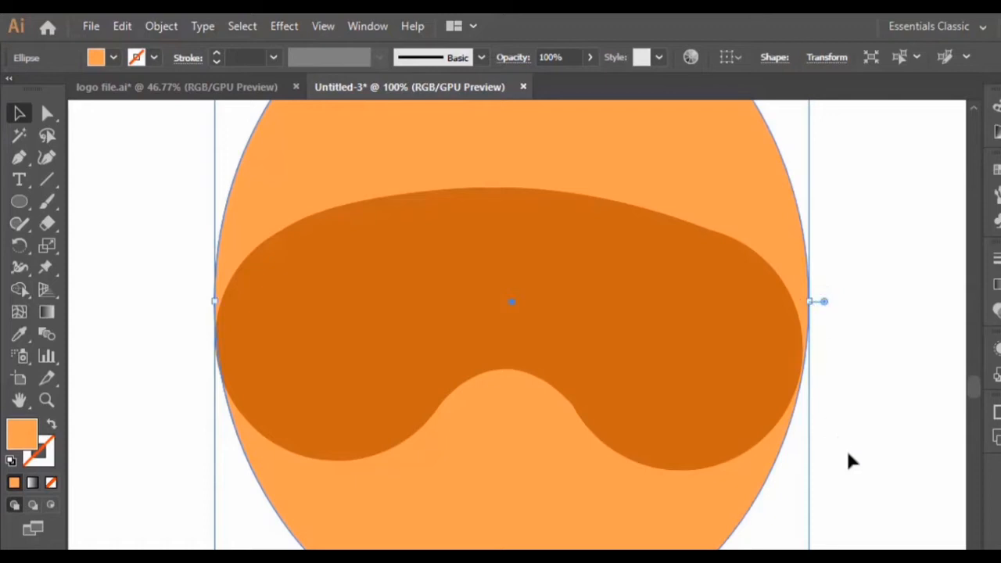
left_click(847, 448)
left_click(745, 201)
left_click(864, 330)
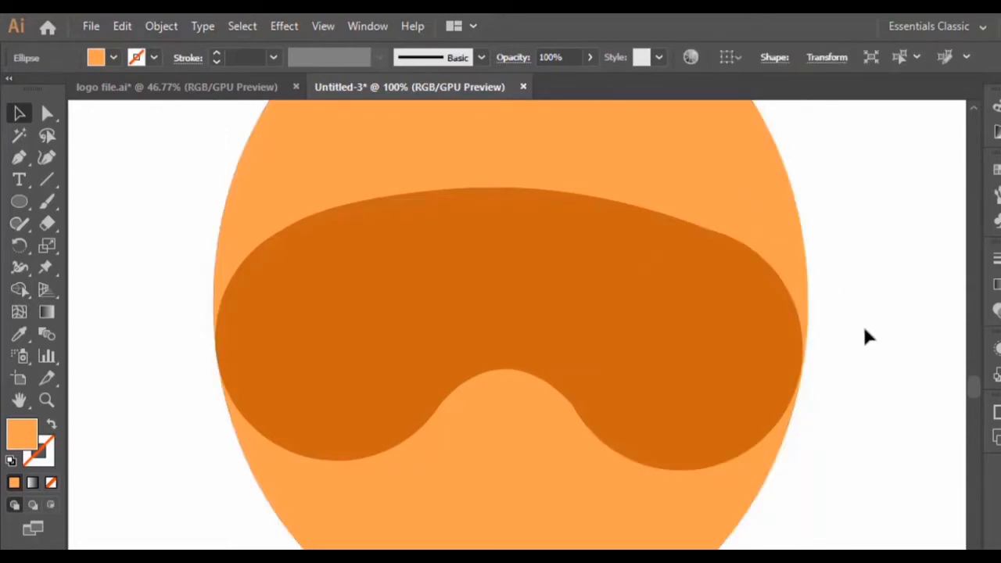
Adjust the bridge's lower-right anchors and the crown of the small arch with the Curvature tool to follow the right circle more closely
scroll(864, 366, "up", 2)
scroll(866, 364, "down", 3)
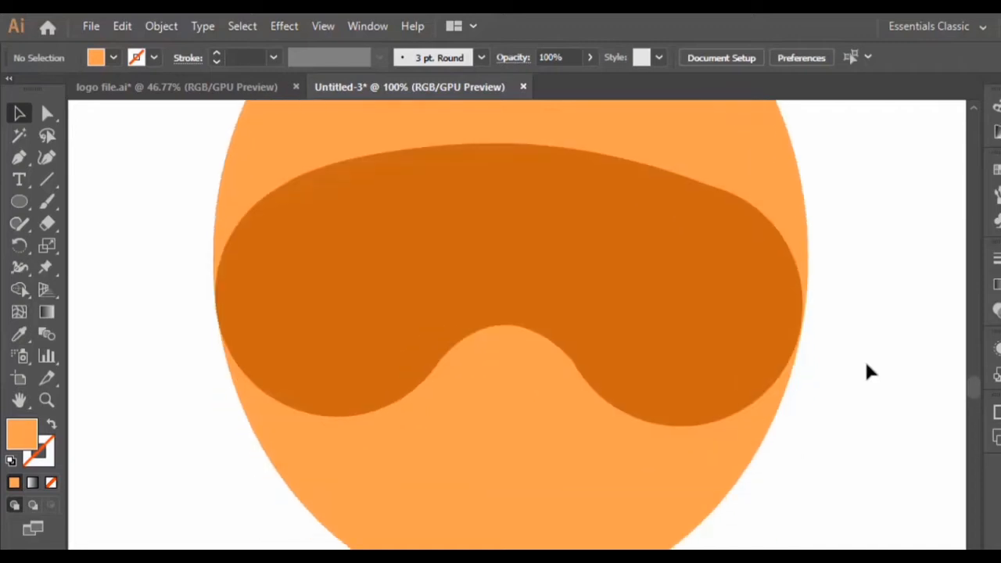
left_click(549, 323)
left_click(46, 158)
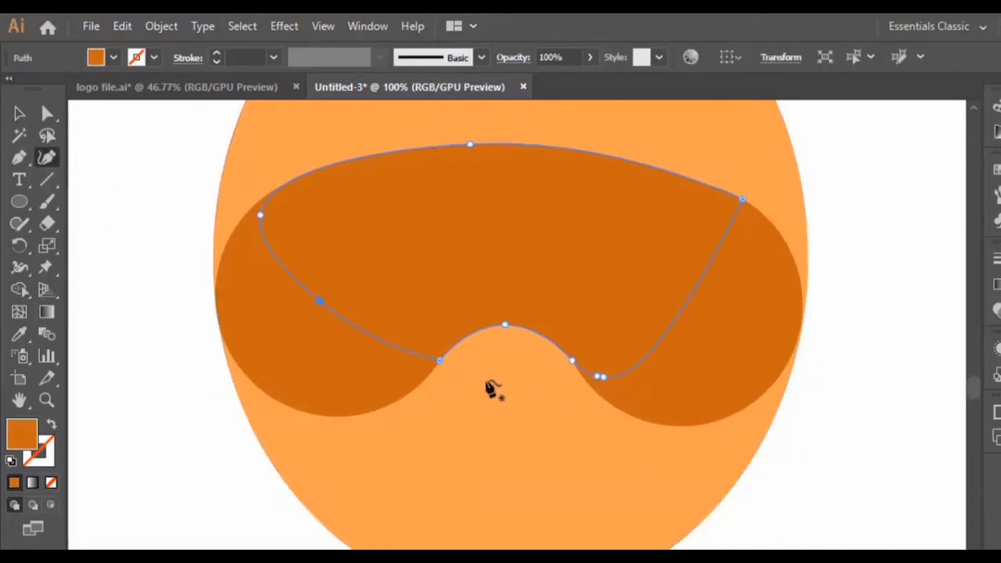
left_click_drag(602, 377, 593, 381)
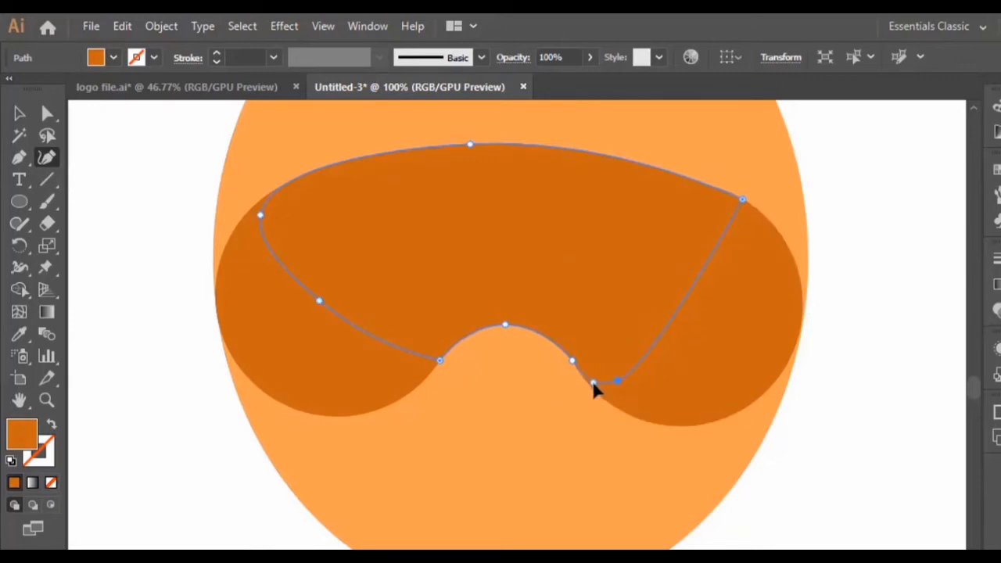
left_click(511, 326)
left_click_drag(516, 326, 520, 323)
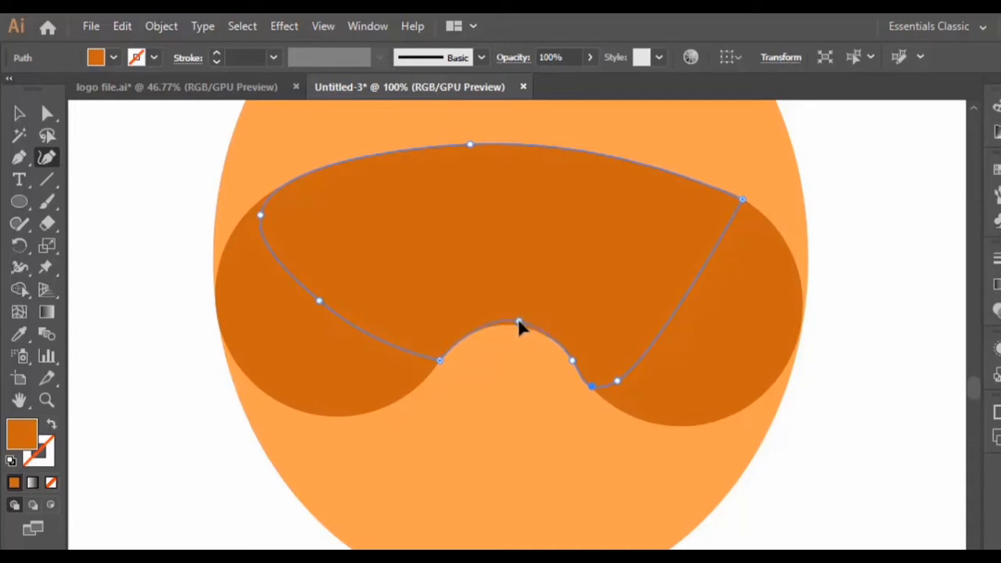
left_click(517, 323)
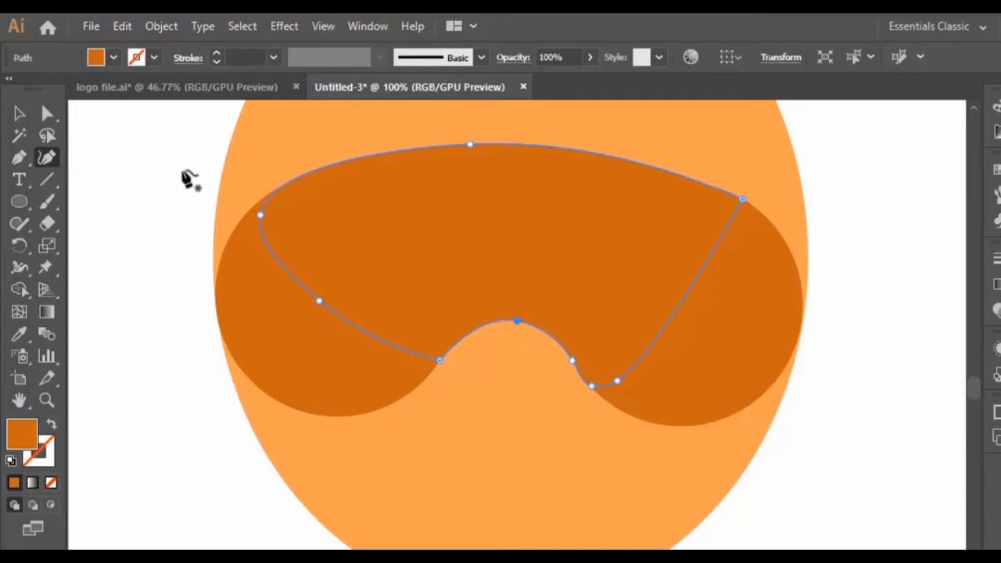
left_click(20, 114)
left_click(95, 149)
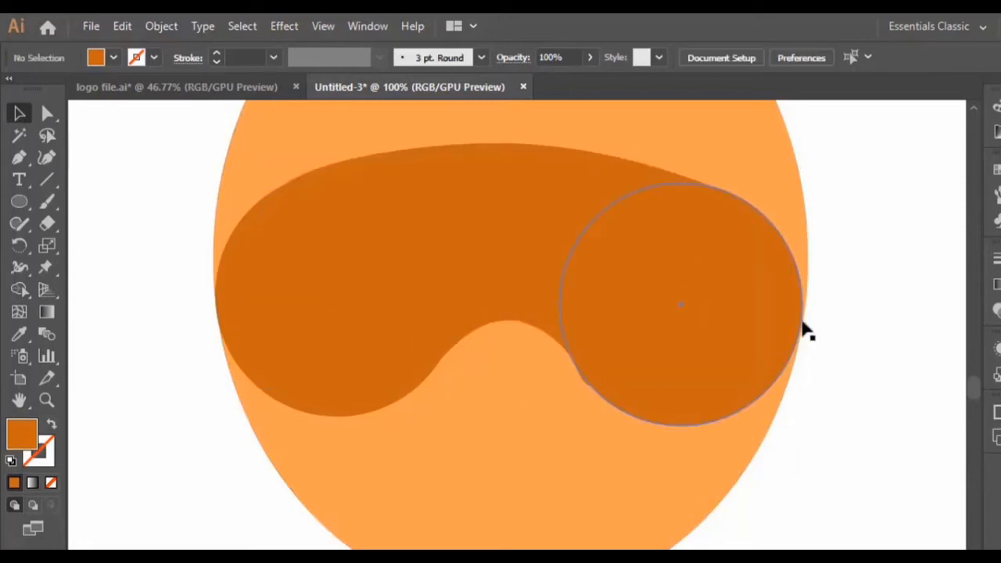
Refine the bridge's lowest anchor beside the arch so its edge blends smoothly into the right circle's outline
left_click(561, 321)
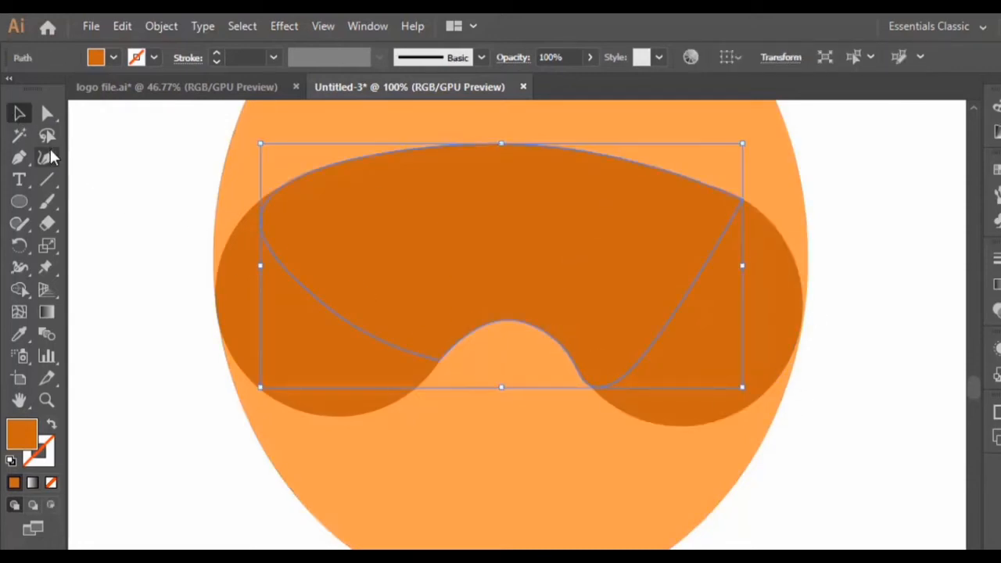
left_click(49, 157)
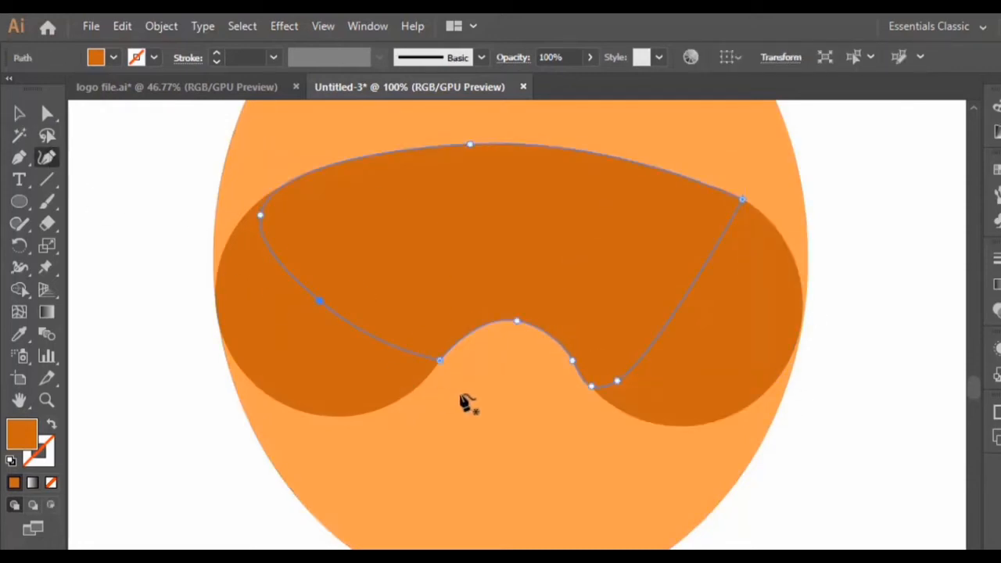
left_click(599, 396)
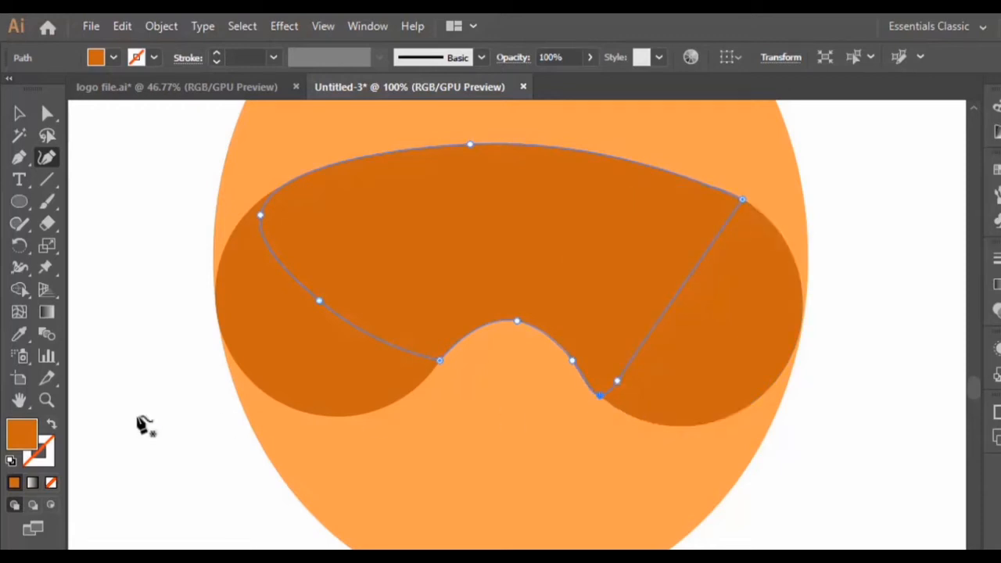
left_click(46, 399)
left_click(578, 406)
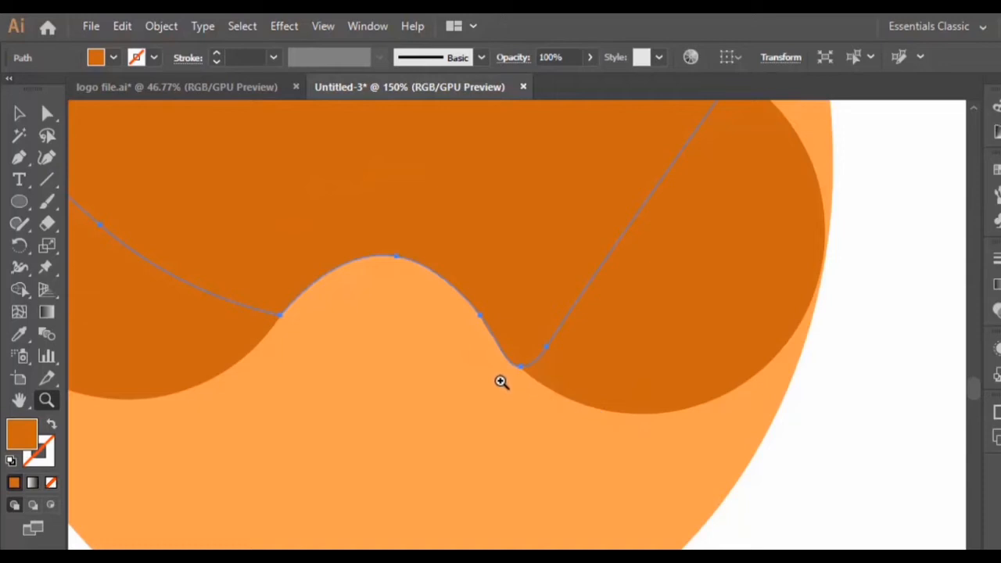
left_click(501, 391)
left_click(46, 158)
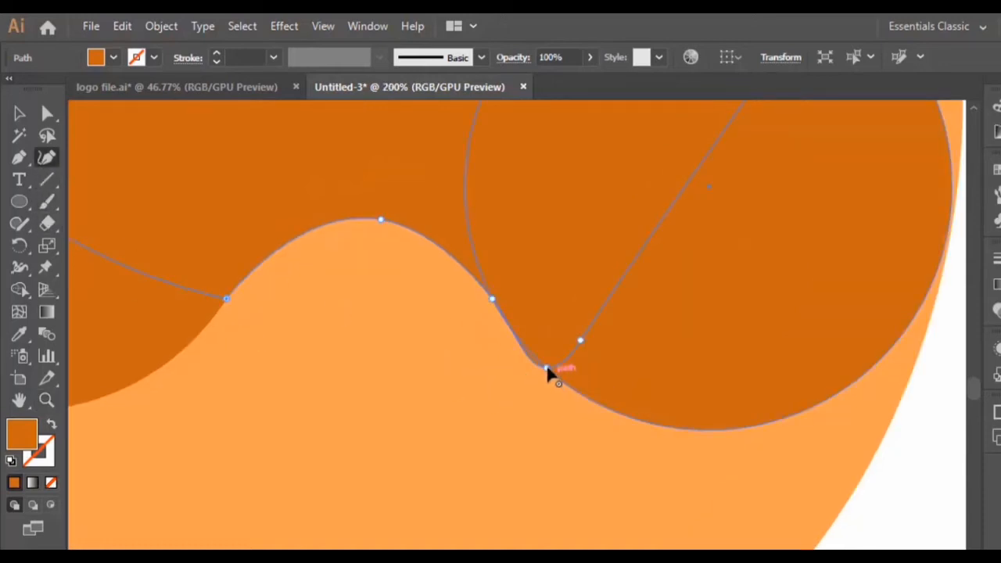
left_click_drag(547, 370, 562, 362)
left_click(557, 370)
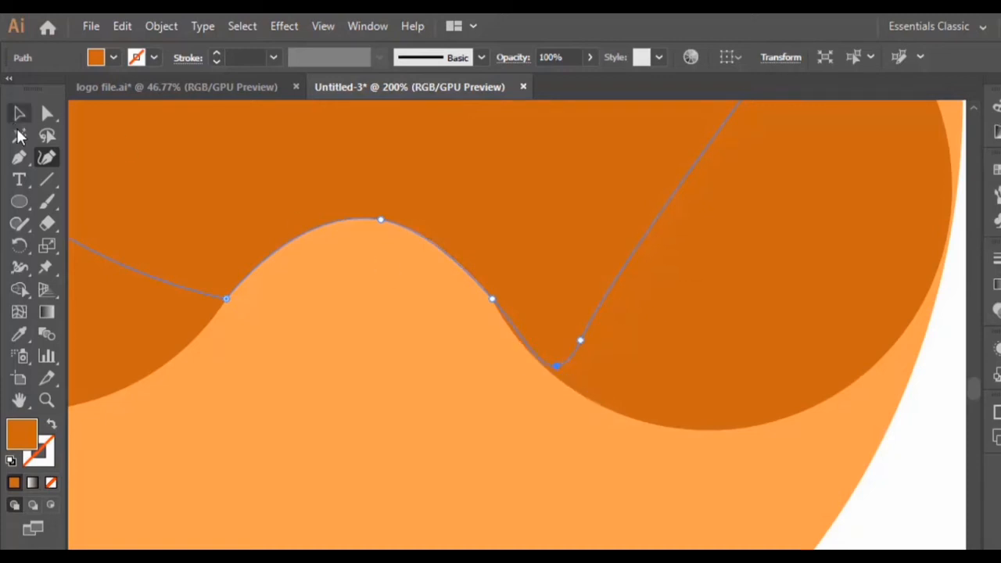
left_click(19, 113)
key("ctrl+shift+a")
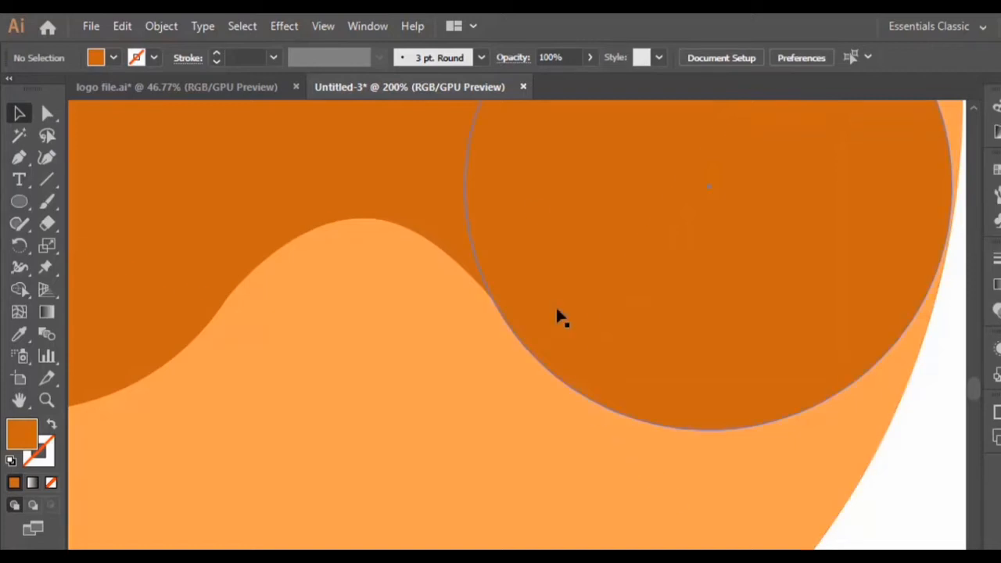
Unite the bridge and the two dark circles into a single goggle shape with Pathfinder
key("ctrl+minus")
key("ctrl+minus")
key("ctrl+minus")
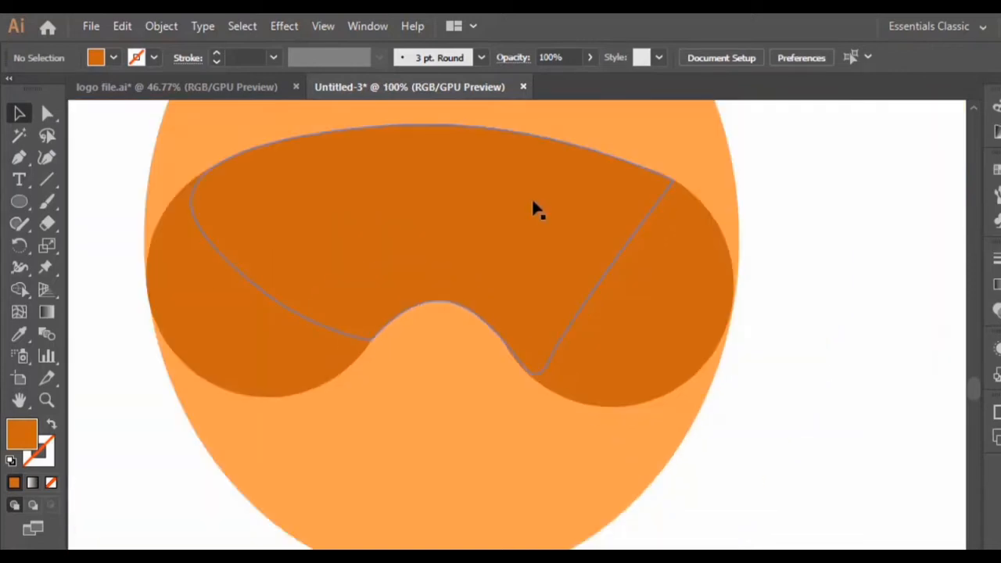
scroll(534, 387, "up", 2)
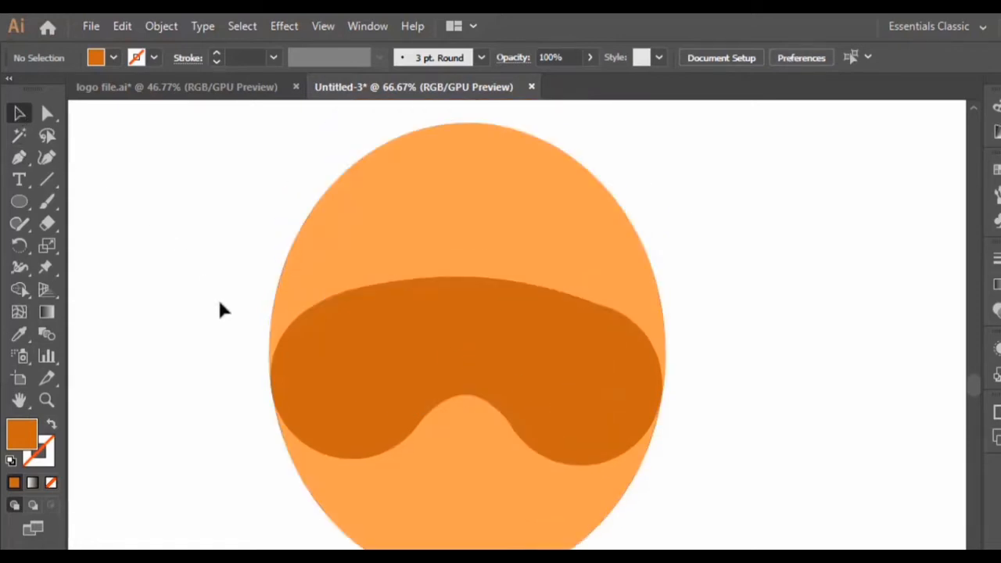
left_click(447, 327)
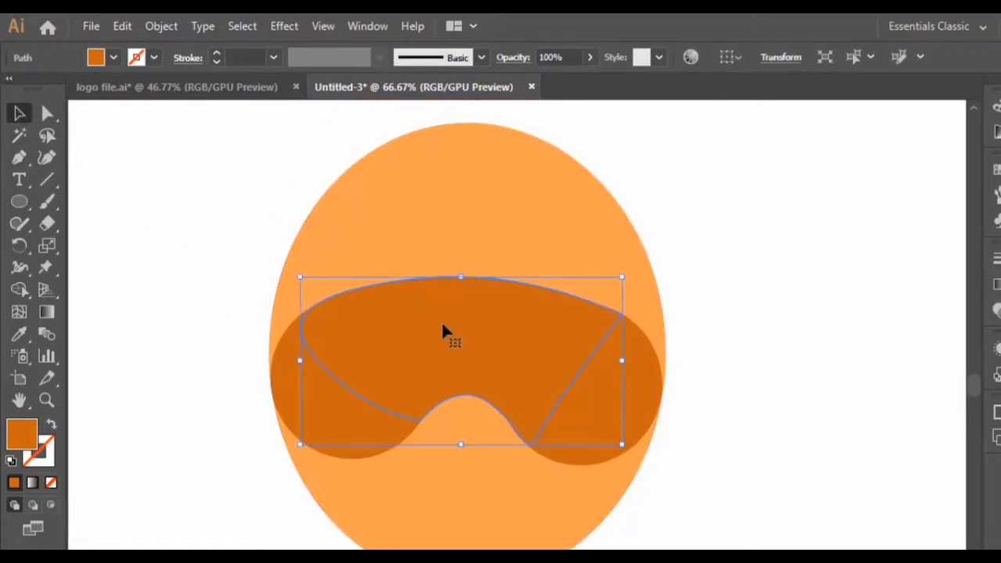
left_click(416, 423)
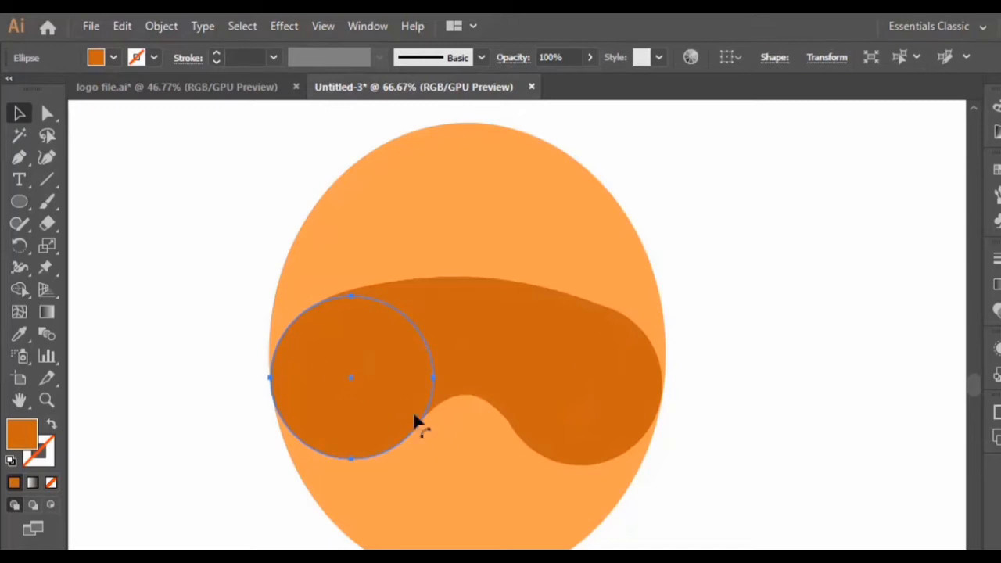
left_click(452, 346)
left_click(623, 409)
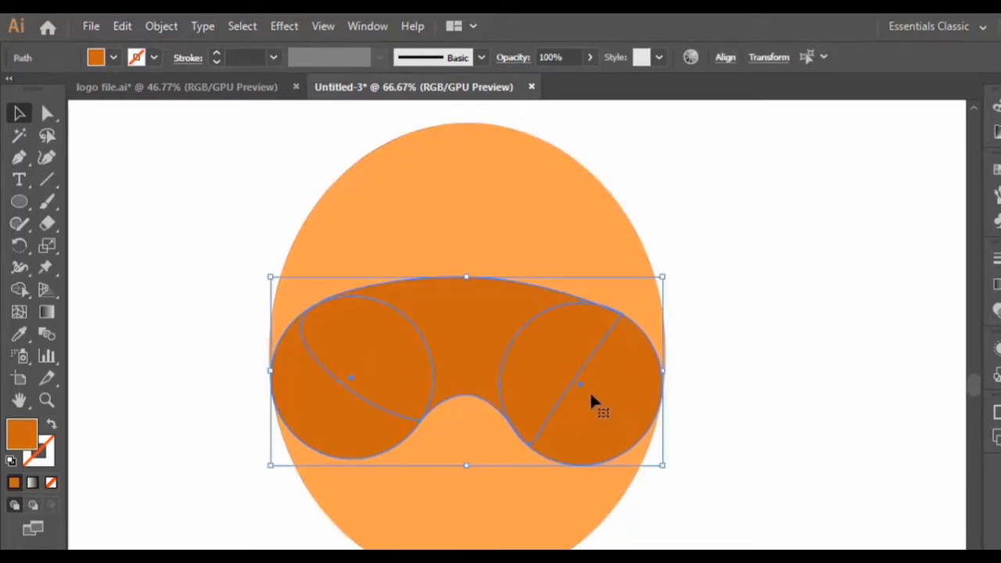
left_click(367, 25)
left_click(456, 548)
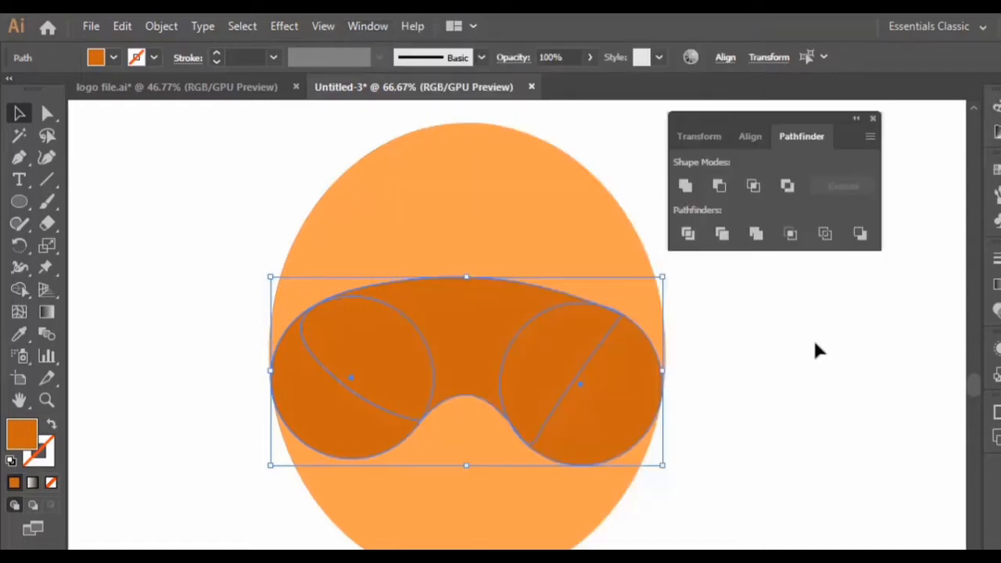
left_click(684, 184)
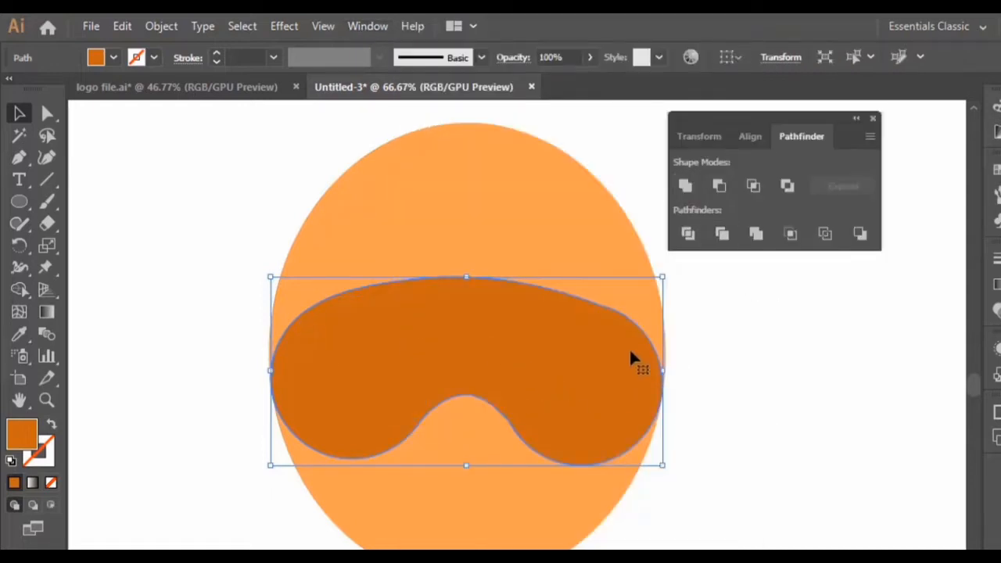
left_click(797, 473)
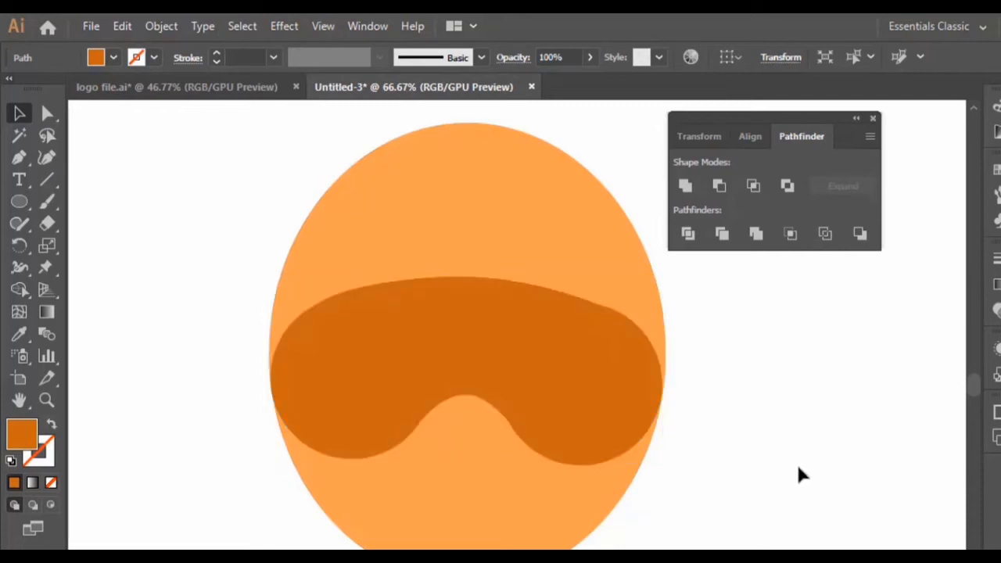
left_click(558, 389)
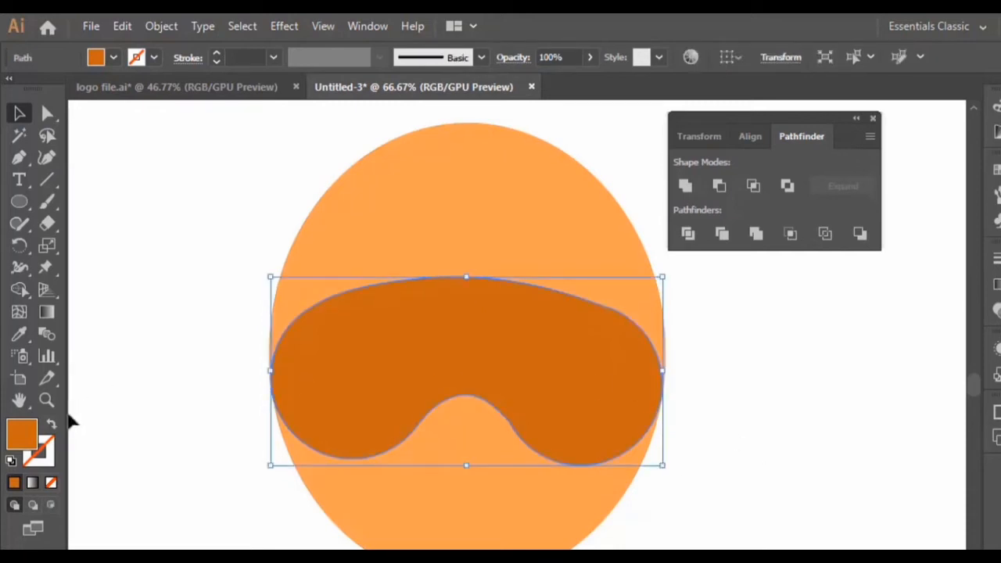
double_click(21, 434)
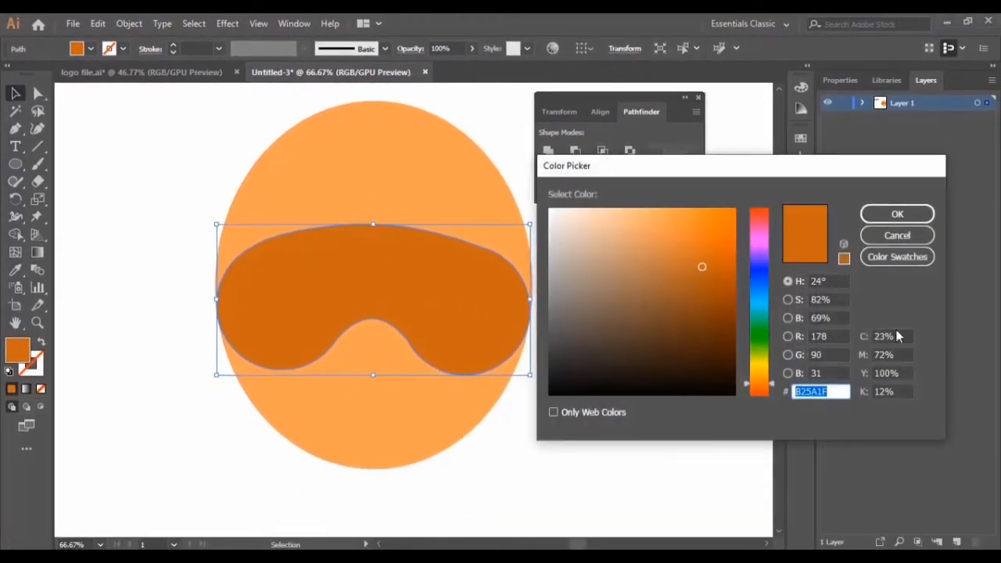
left_click(897, 235)
Recolor the goggle shape with the Eyedropper, sampling the bright orange-red swatch beside the oval
scroll(141, 185, "up", 4)
scroll(447, 487, "down", 1)
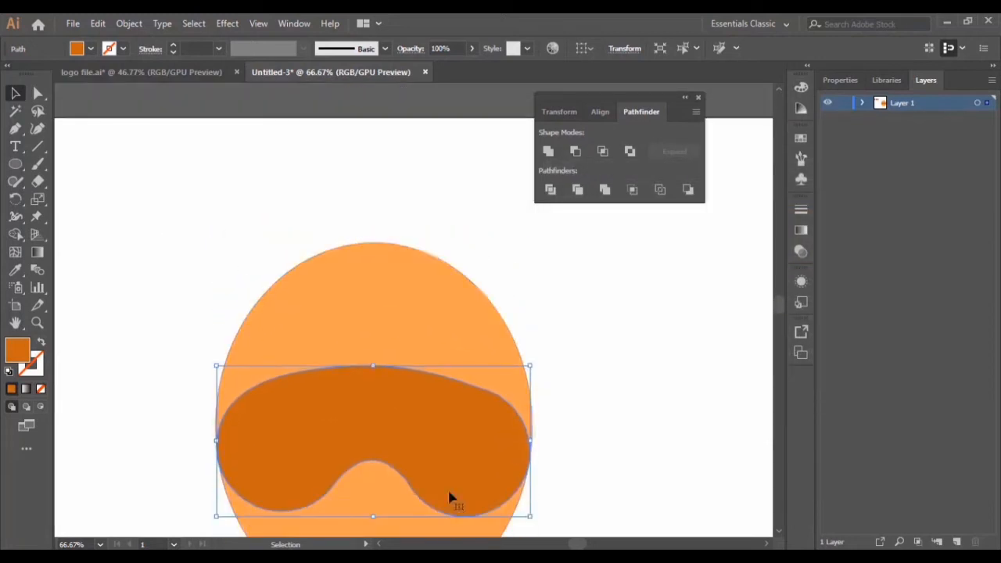
mouse_move(576, 544)
left_mouse_down()
mouse_move(559, 543)
mouse_move(573, 541)
left_mouse_up()
left_click_drag(610, 453, 328, 362)
scroll(170, 388, "down", 1)
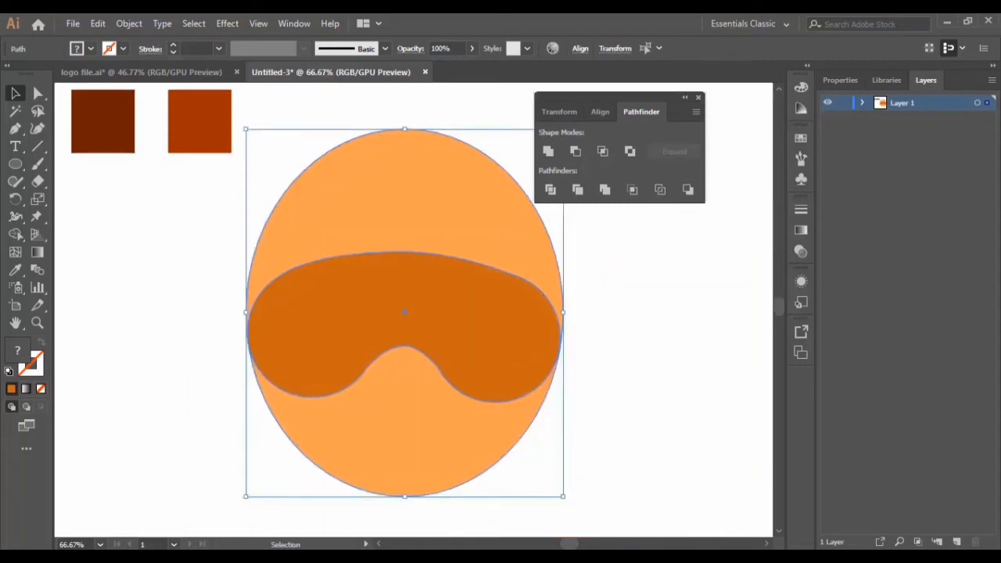
left_click_drag(569, 544, 563, 543)
scroll(550, 466, "up", 1)
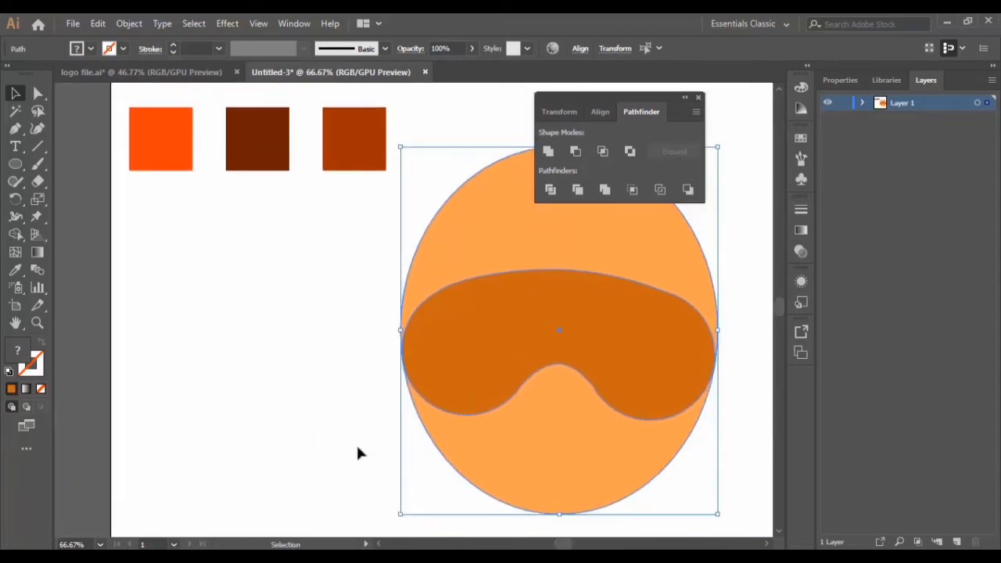
left_click(261, 384)
left_click(490, 351)
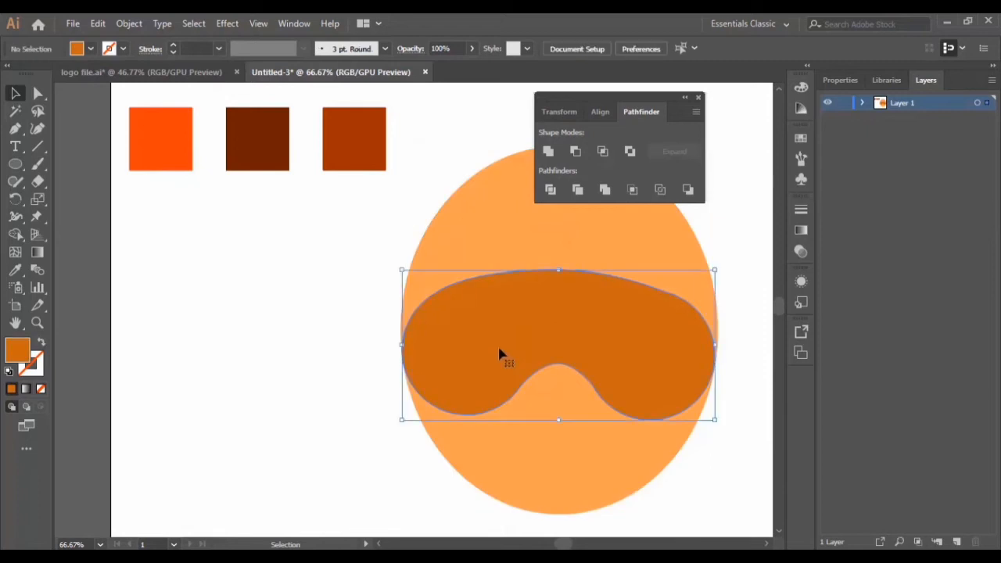
left_click(14, 269)
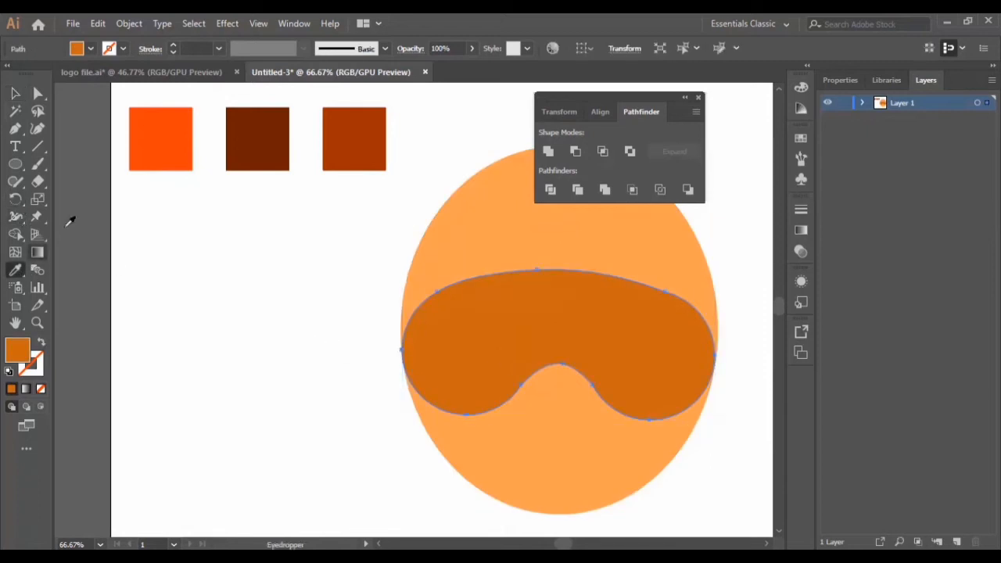
left_click(158, 139)
left_click(14, 93)
left_click(215, 270)
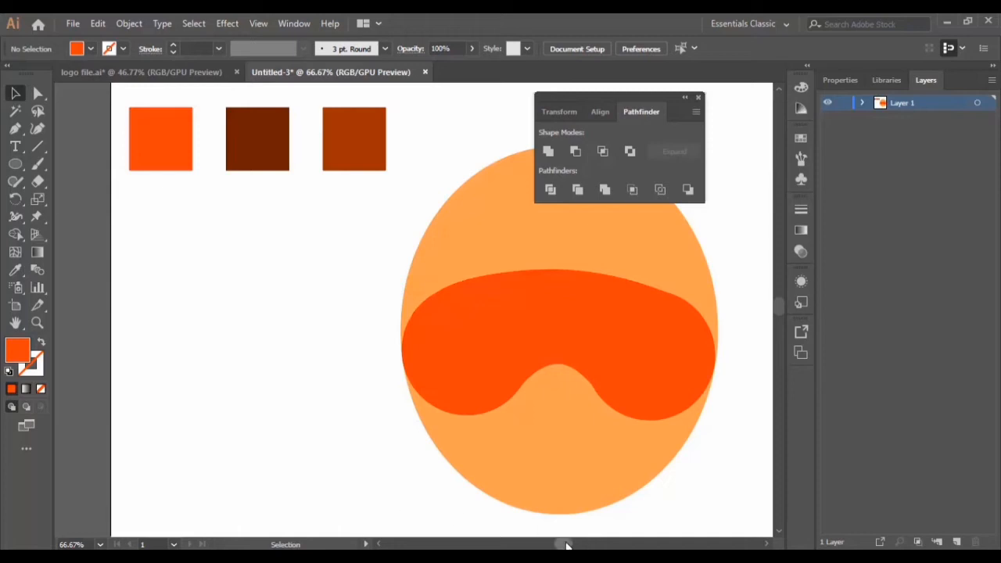
Refine the goggle shape's edge on the right flank of the nose arch with the Curvature tool
scroll(565, 543, "right", 3)
key("z")
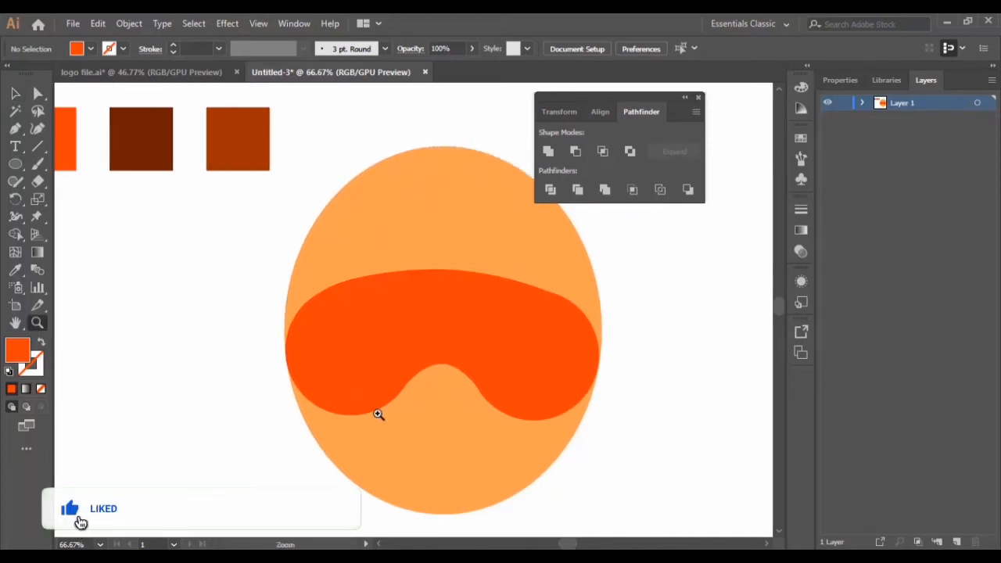
left_click(433, 406)
left_click(441, 314)
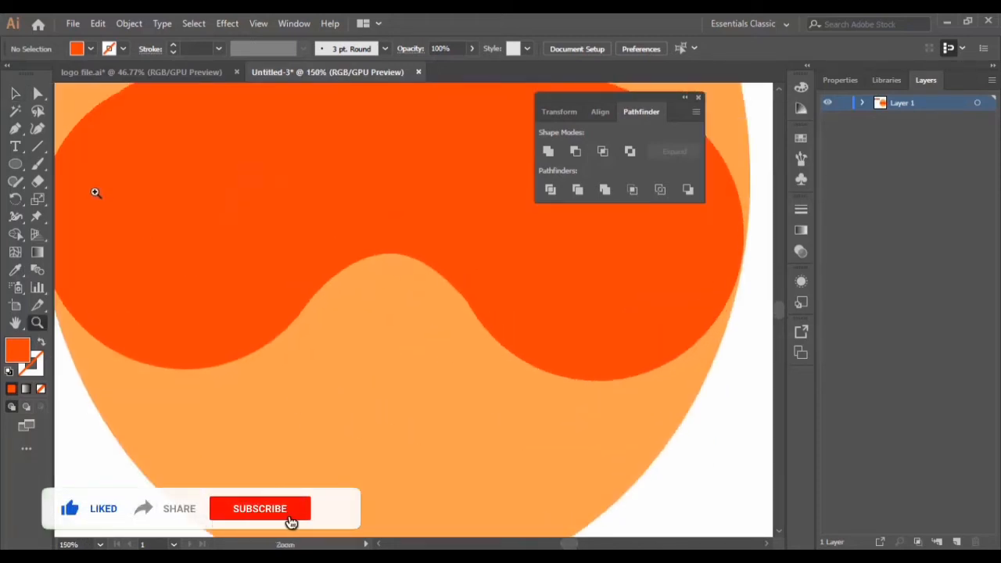
left_click(15, 93)
left_click(335, 183)
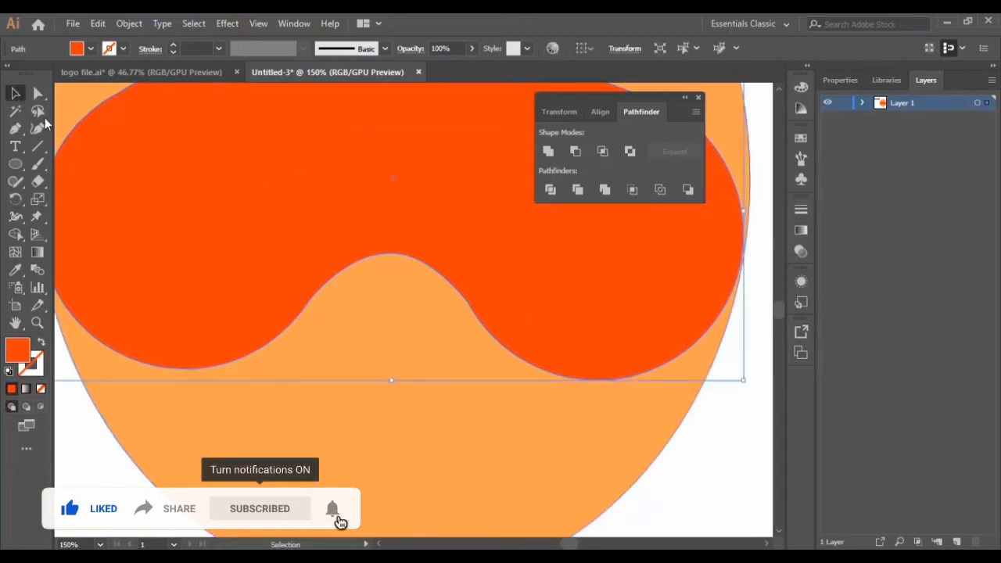
key("shift+grave")
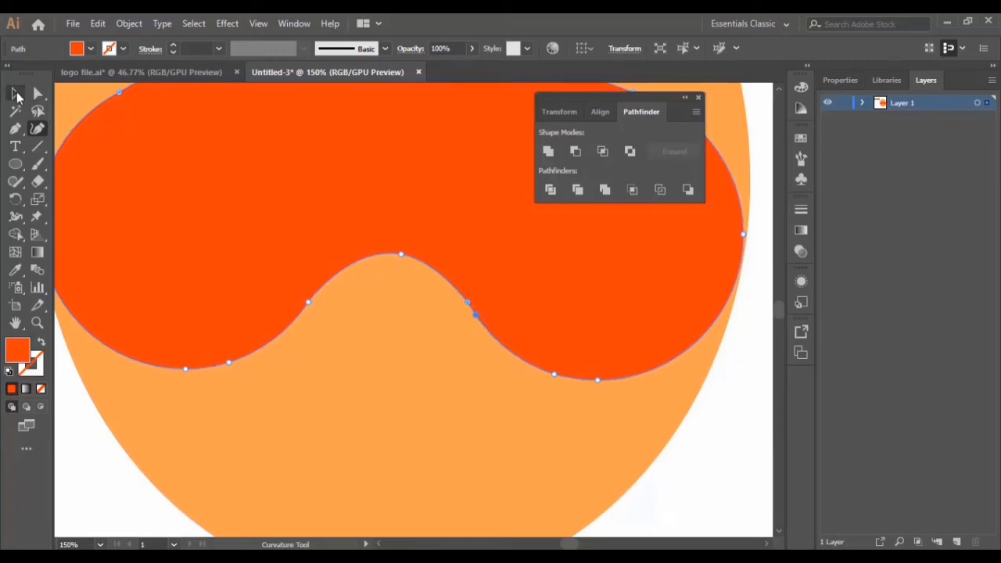
left_click(15, 93)
left_click(688, 480)
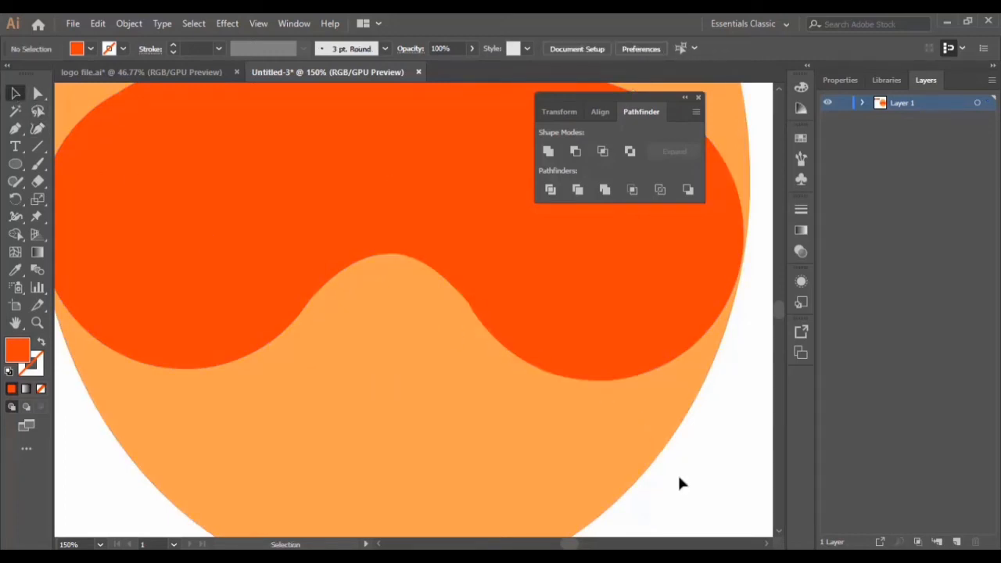
Collapse and close the floating Pathfinder panel group to clear the view of the face
key("ctrl+minus")
key("ctrl+minus")
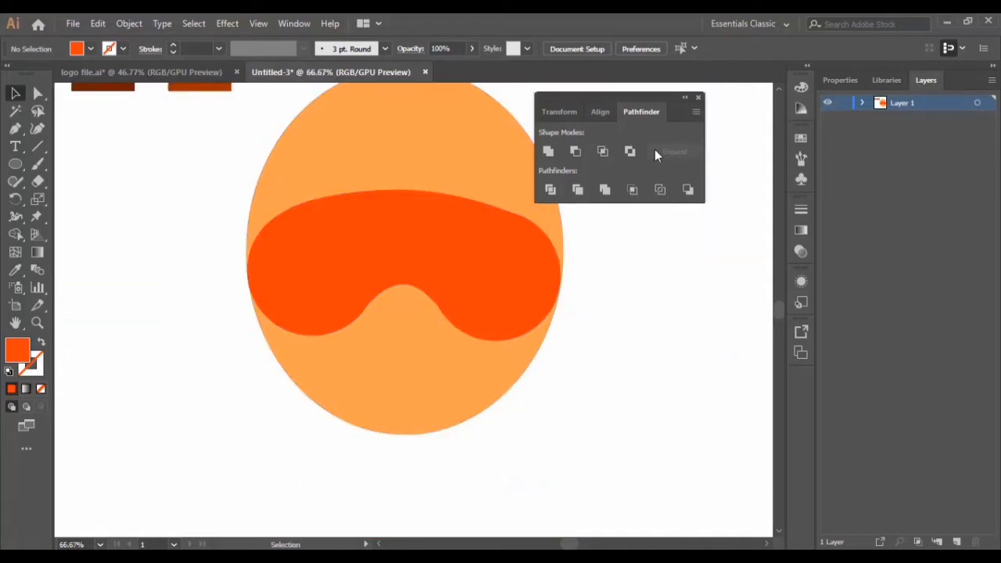
left_click(687, 99)
scroll(514, 290, "up", 2)
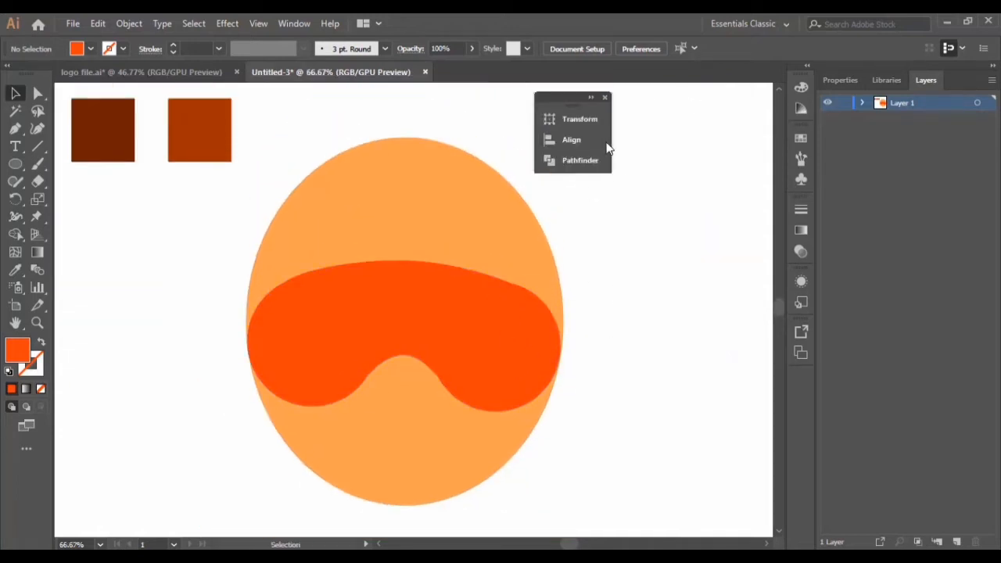
left_click(606, 98)
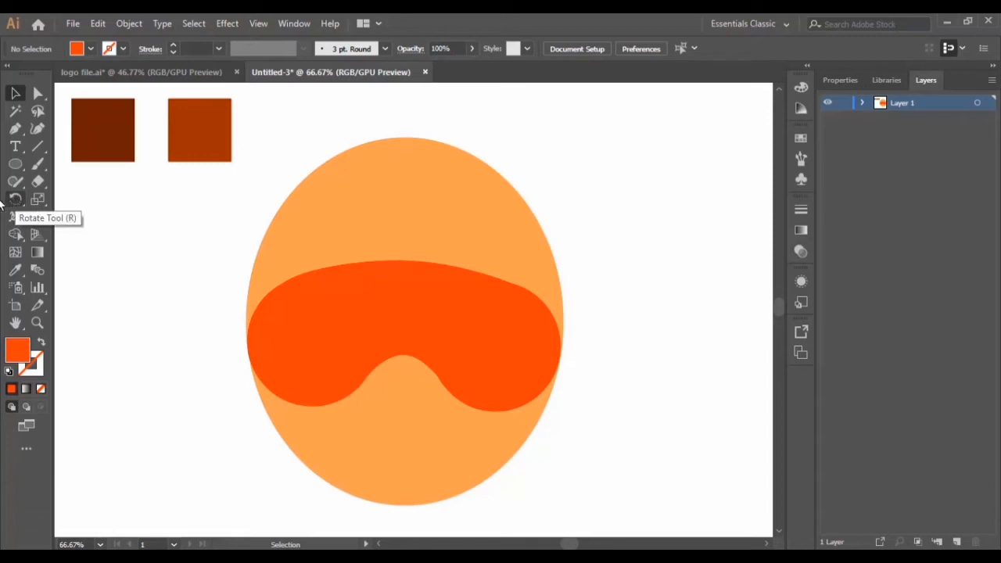
Start a Pen path at the goggles' right edge and curve it along their upper-right contour
left_click(15, 130)
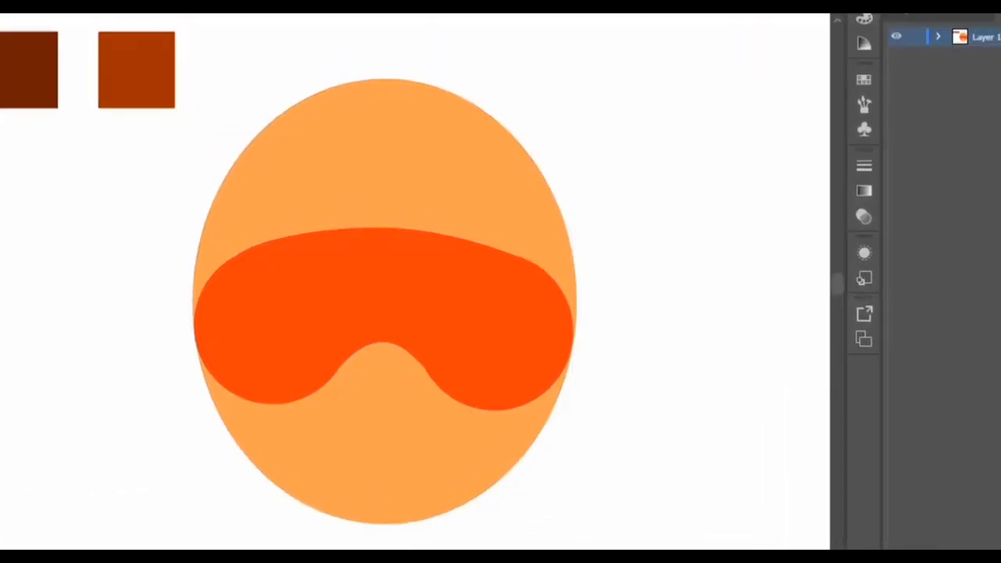
key("z")
left_click(501, 313)
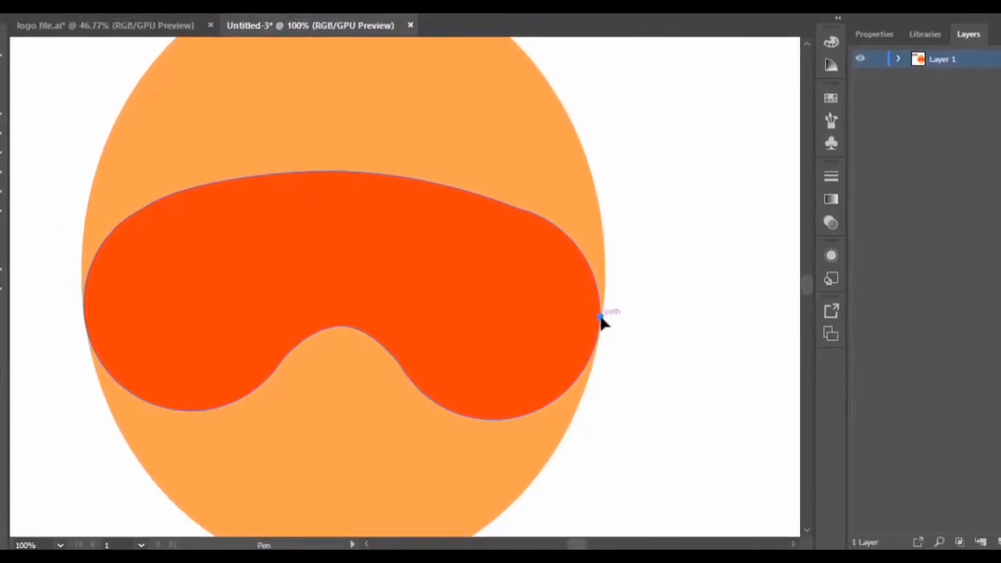
left_click(600, 317)
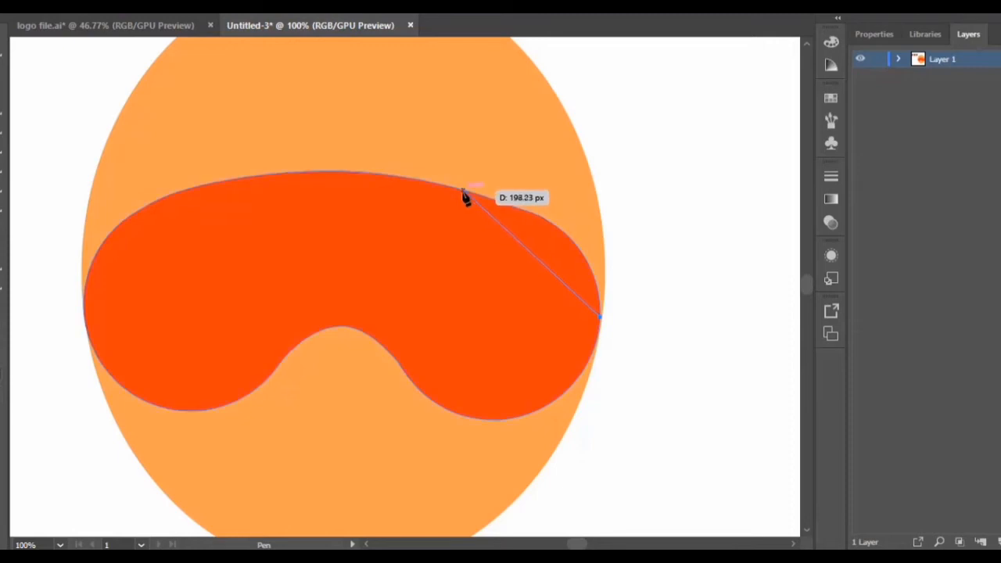
left_click_drag(463, 191, 409, 194)
left_click_drag(343, 177, 308, 156)
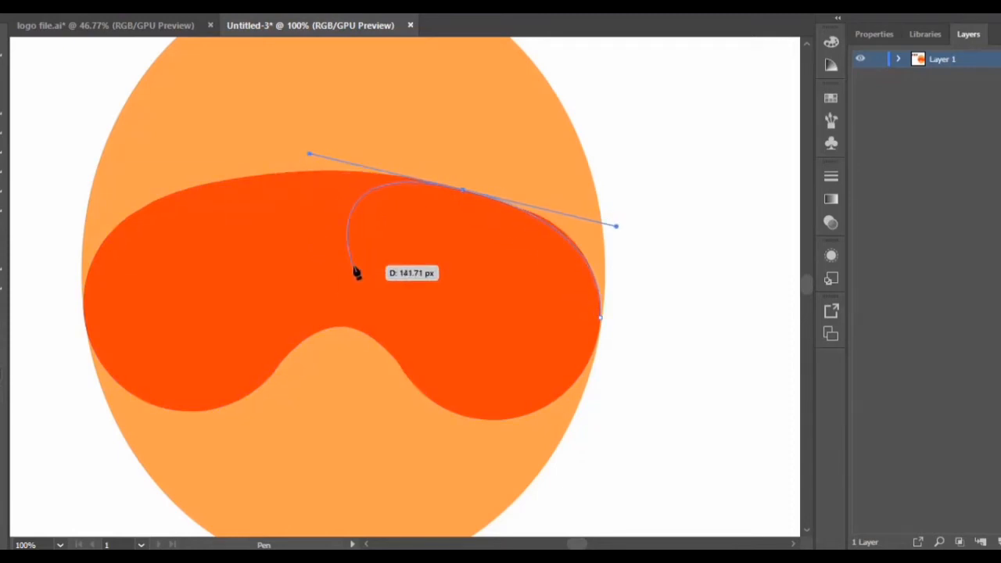
Continue the path into a pointed tip and a jagged central fringe, curving it to a corner at the goggles' left edge
mouse_move(395, 271)
left_mouse_down()
mouse_move(418, 279)
mouse_move(452, 221)
mouse_move(393, 257)
left_mouse_up()
key("ctrl+z")
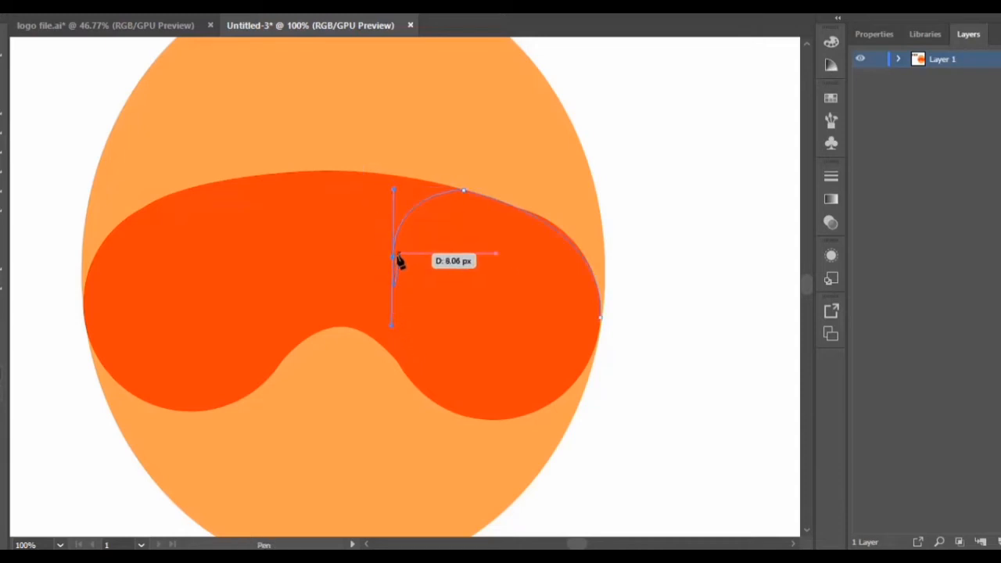
left_click_drag(378, 238, 68, 476)
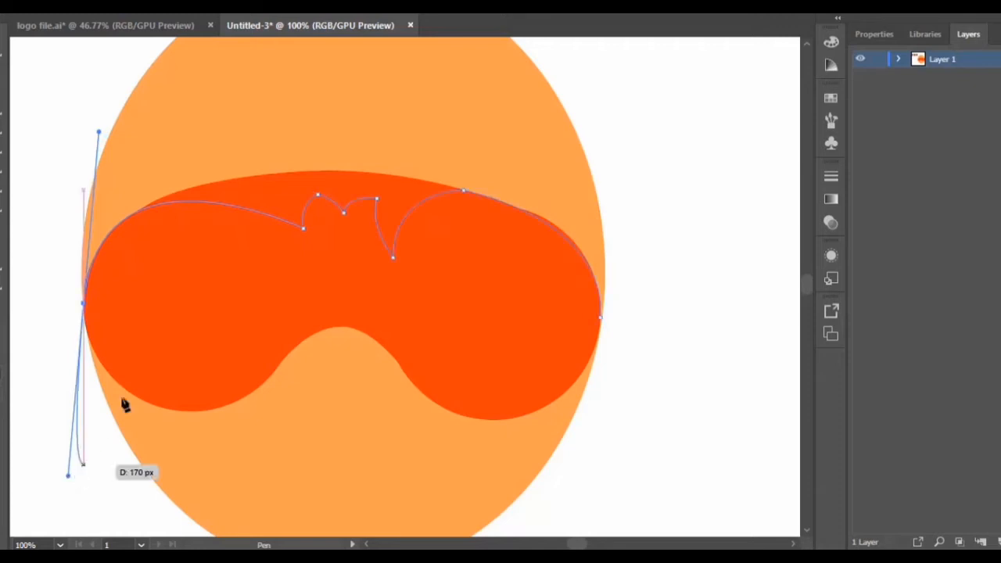
left_click(84, 306)
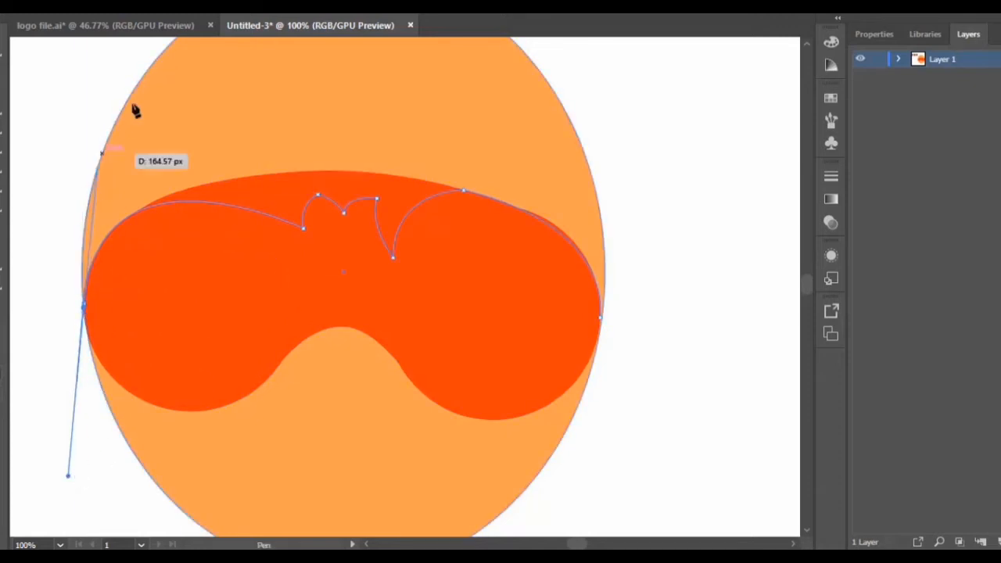
Continue the Pen path around the oval's upper outline and close it at the goggles' right edge
scroll(145, 157, "up", 3)
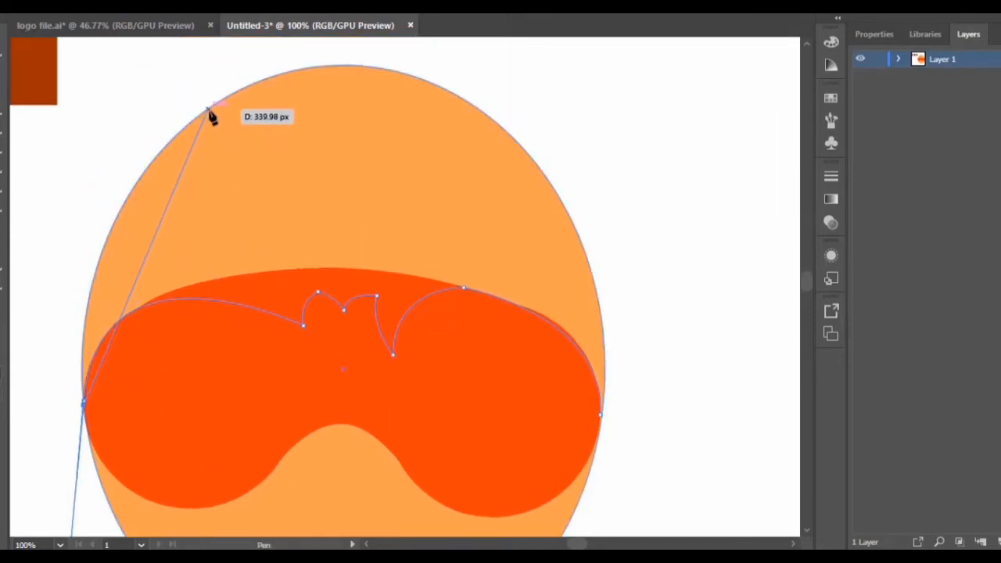
left_click_drag(208, 109, 365, 145)
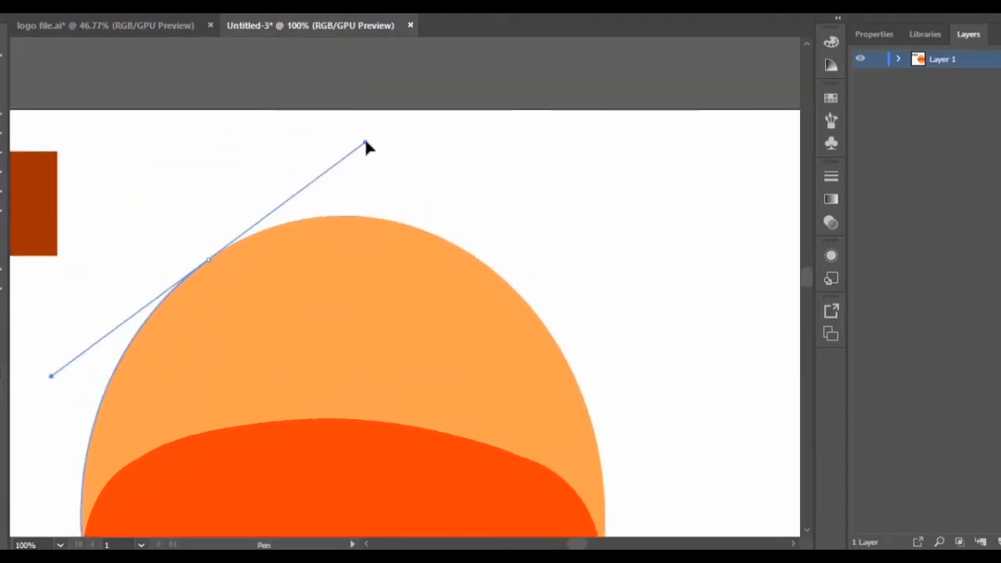
scroll(478, 272, "down", 3)
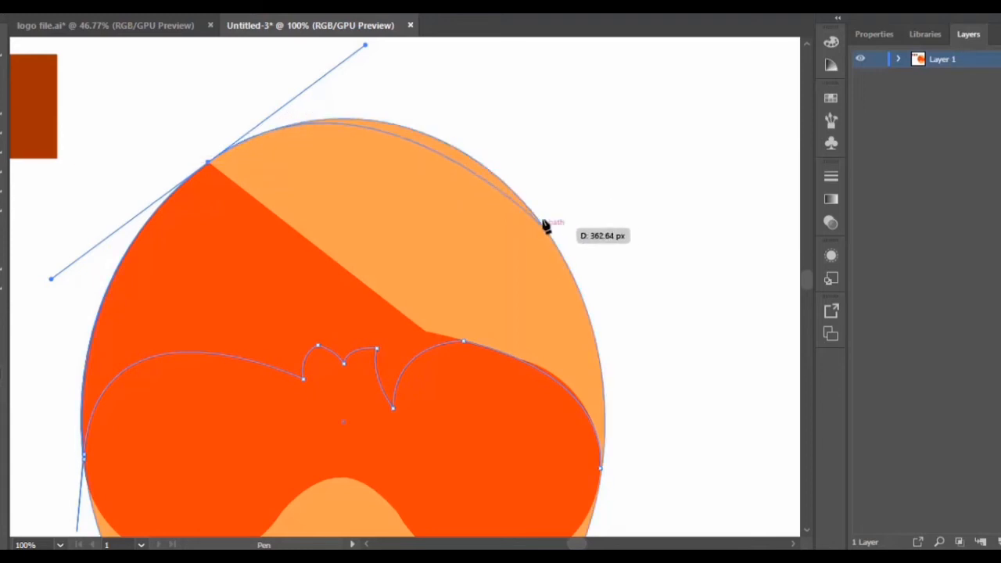
left_click(504, 181)
scroll(579, 289, "down", 3)
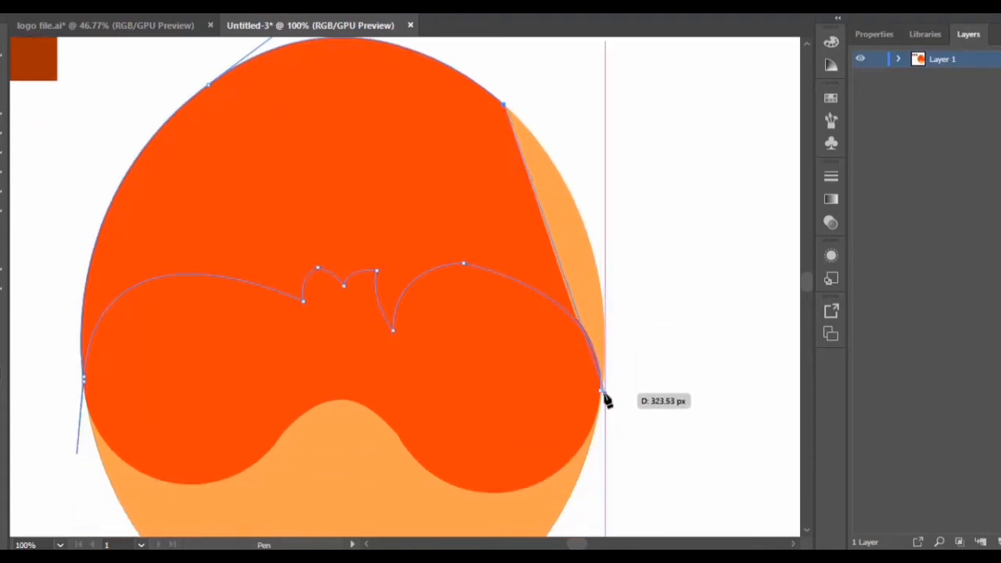
left_click_drag(601, 393, 572, 520)
scroll(576, 313, "up", 3)
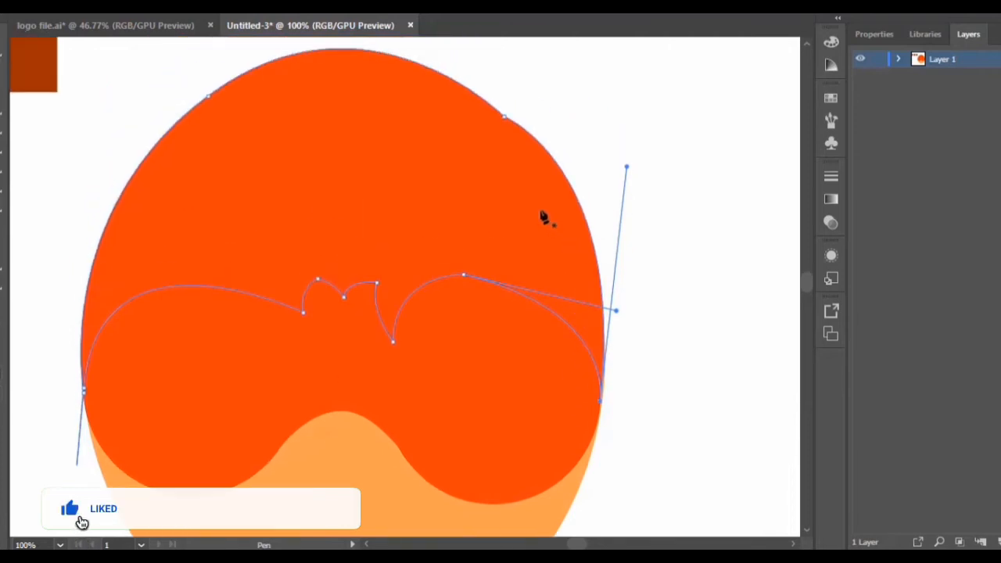
Add an anchor on the upper-head shape's right flank and fit its curve to the oval with the Curvature tool
left_click(585, 216)
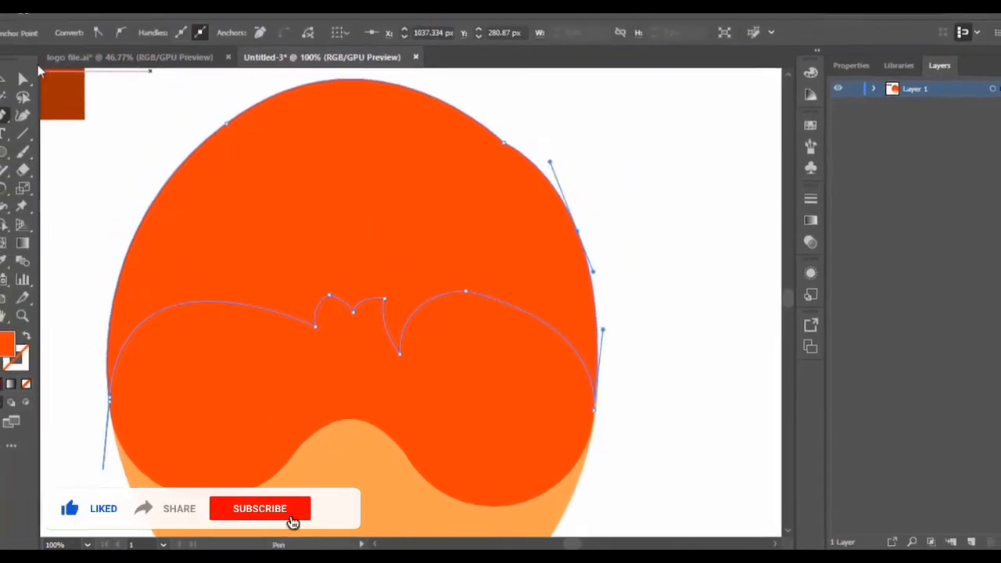
key("shift+grave")
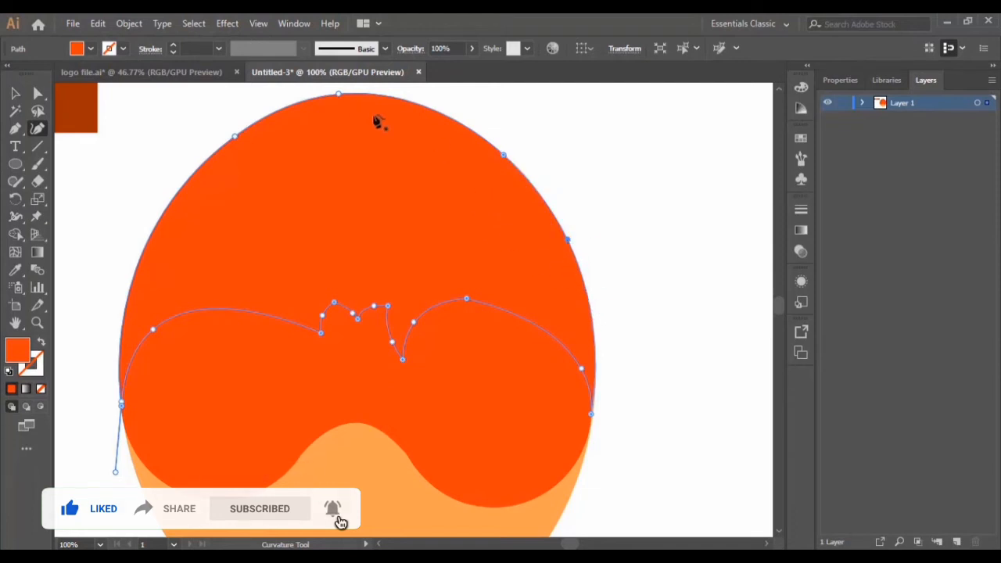
double_click(342, 97)
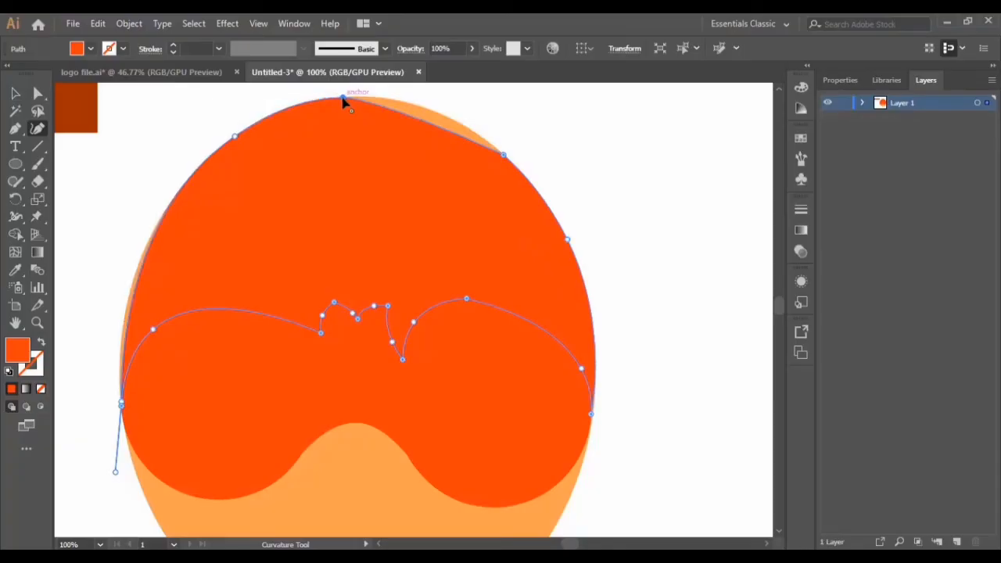
key("ctrl+z")
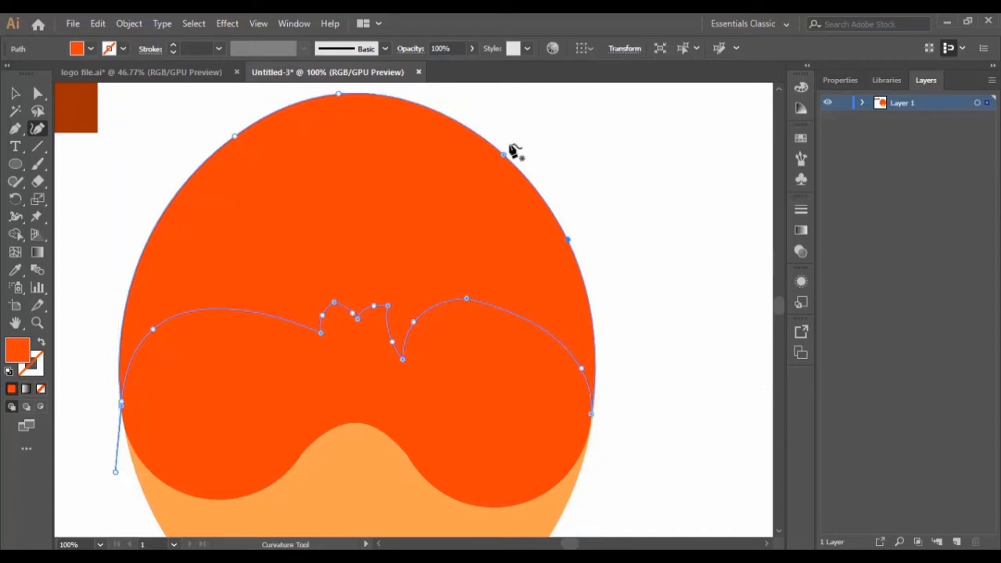
Fill the upper-head shape with the reddish-brown of the swatch square using the Eyedropper, and deselect it
scroll(501, 179, "down", 1)
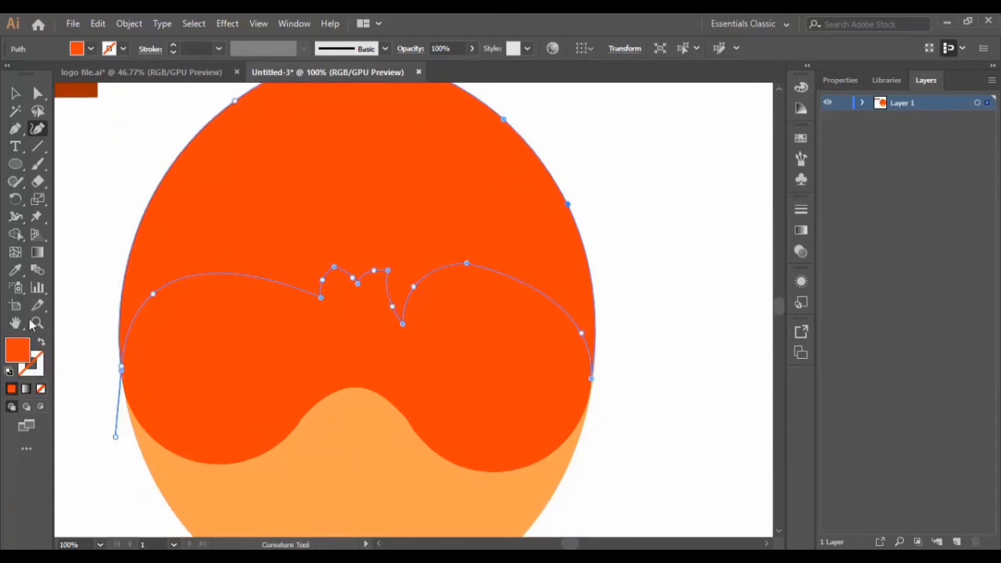
left_click(15, 269)
left_click(78, 92)
scroll(92, 170, "up", 1)
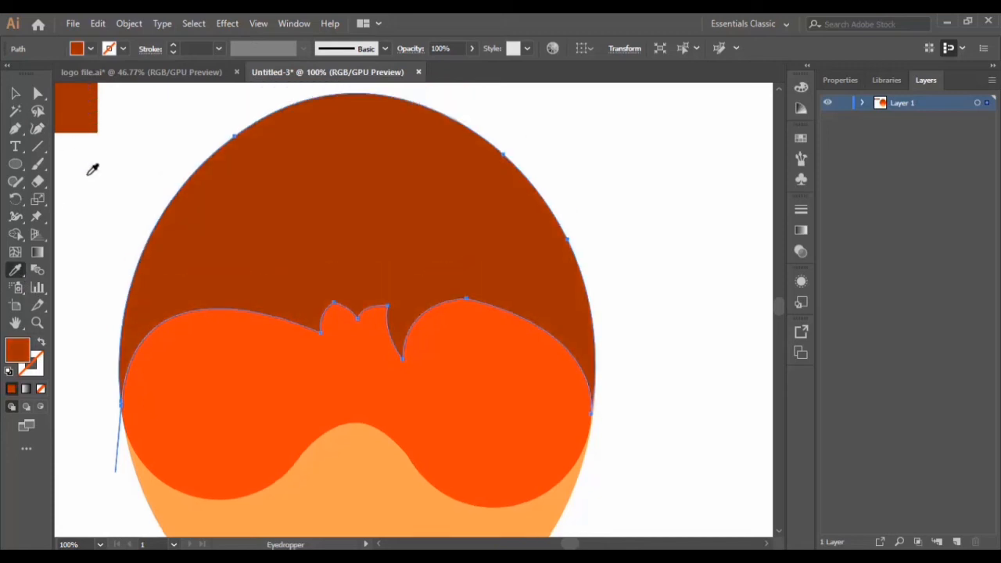
scroll(92, 170, "up", 1)
scroll(99, 177, "down", 2)
key("v")
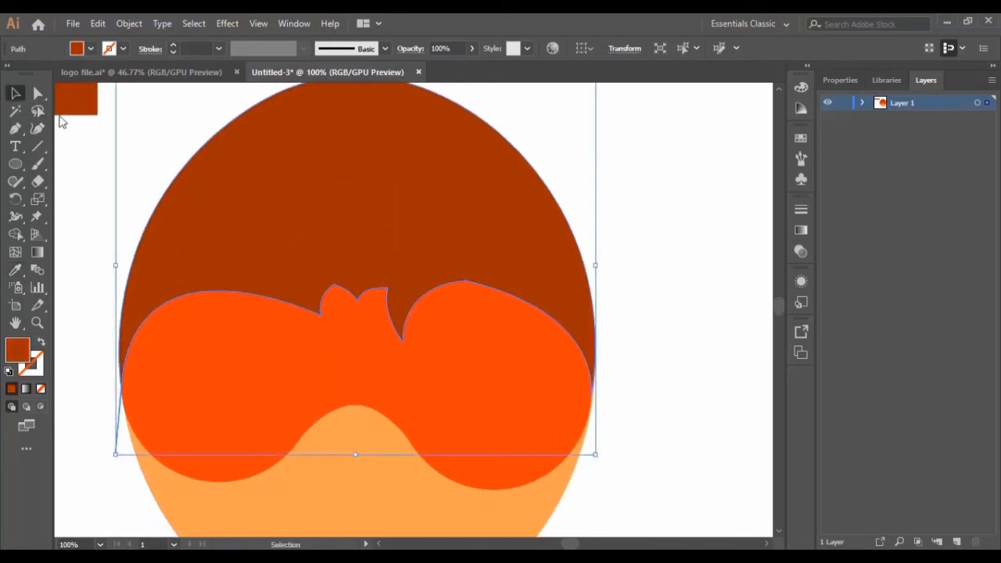
left_click(713, 311)
scroll(531, 315, "down", 2)
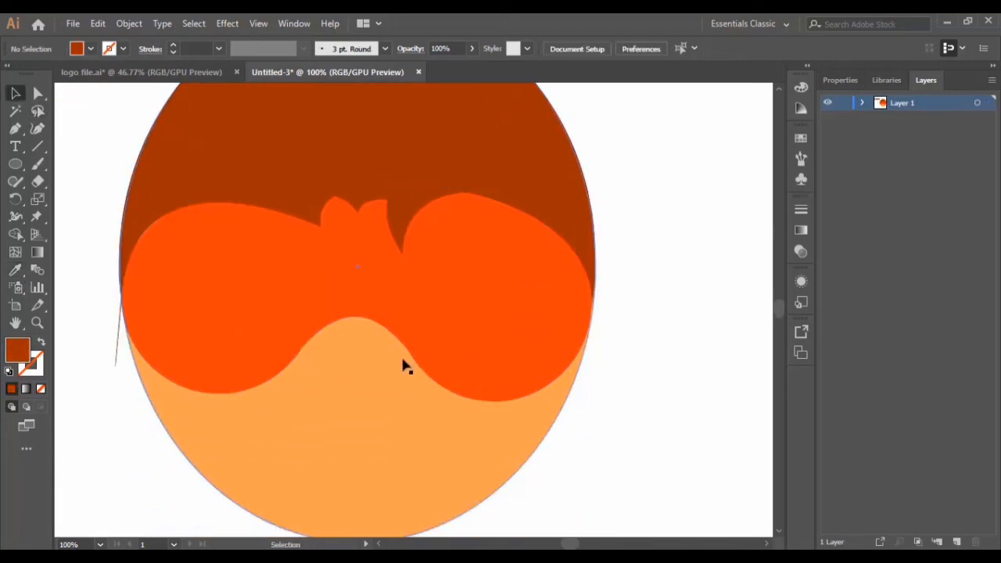
Reshape the right arc of the brown hairline with the Curvature tool so it rounds smoothly over the goggles
left_click(461, 235)
scroll(418, 313, "up", 2)
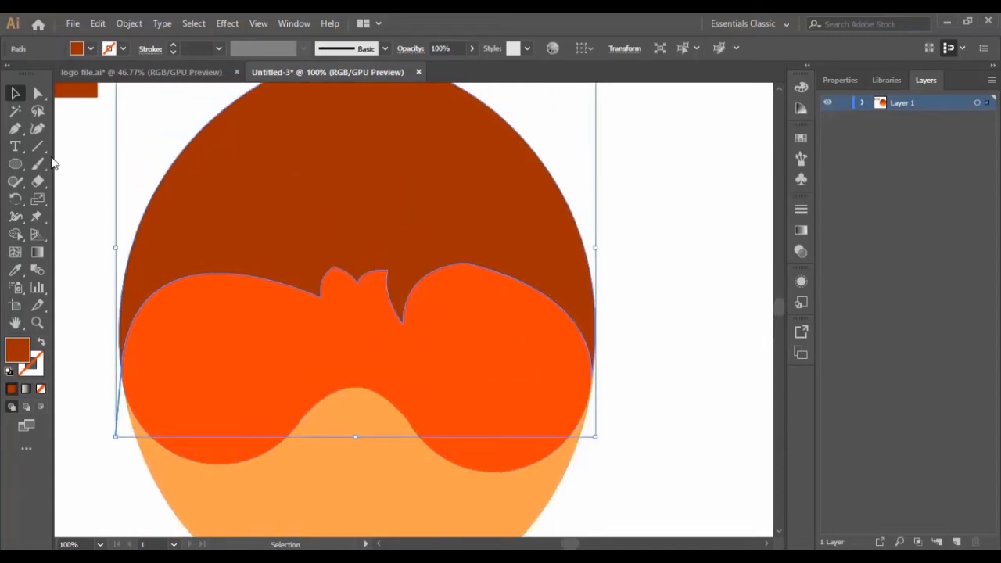
left_click(38, 131)
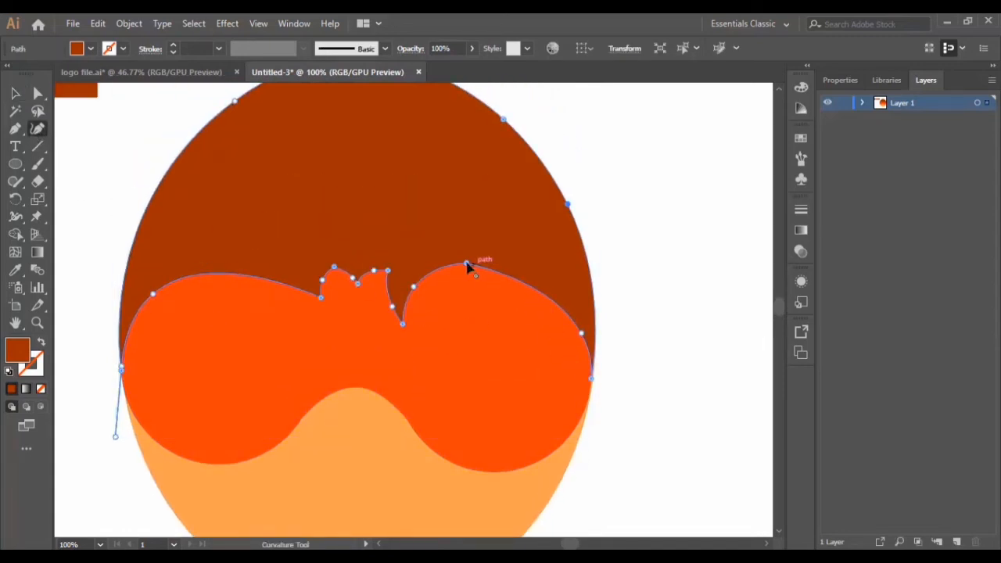
left_click_drag(467, 265, 531, 282)
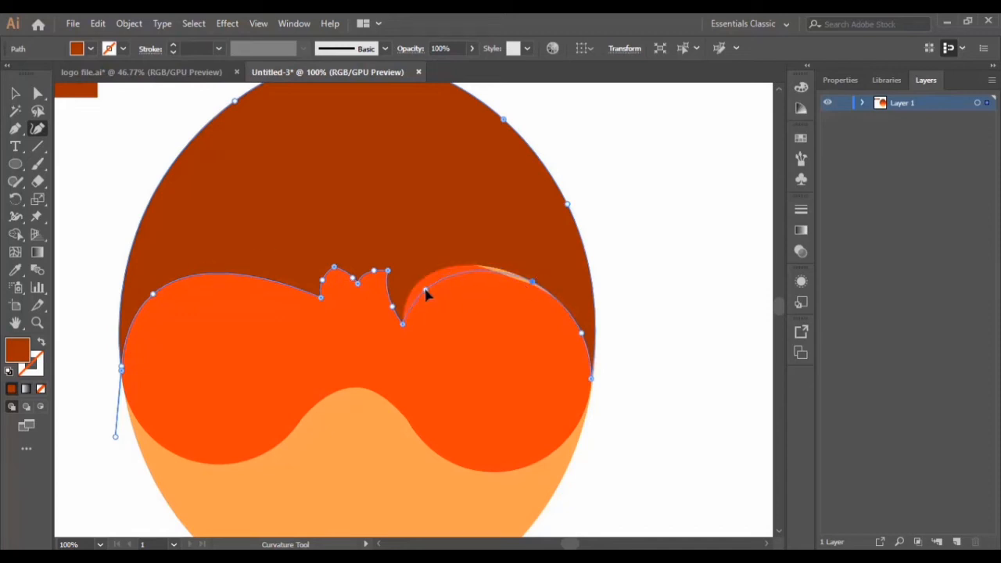
left_click_drag(426, 293, 426, 291)
left_click(529, 284)
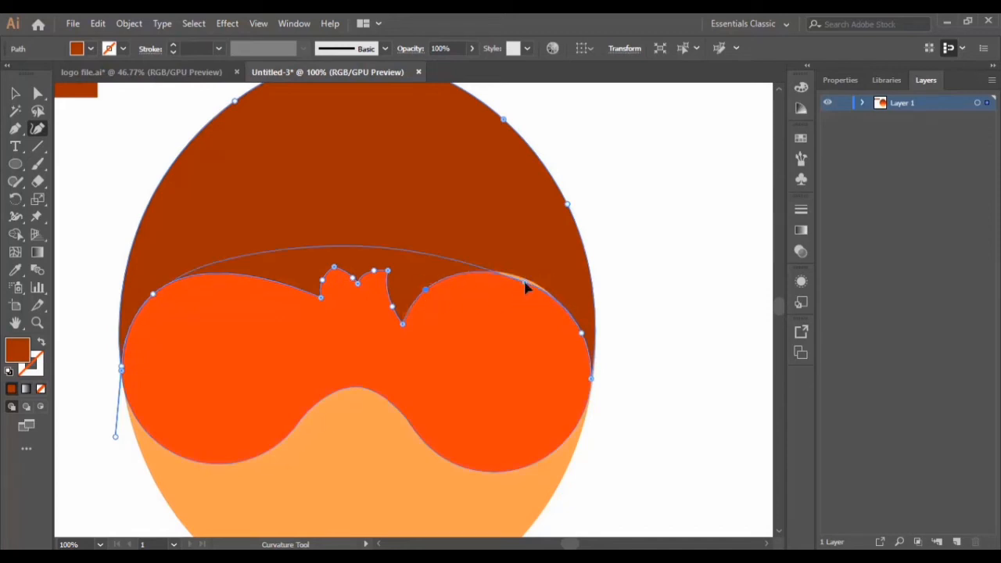
left_click(568, 321)
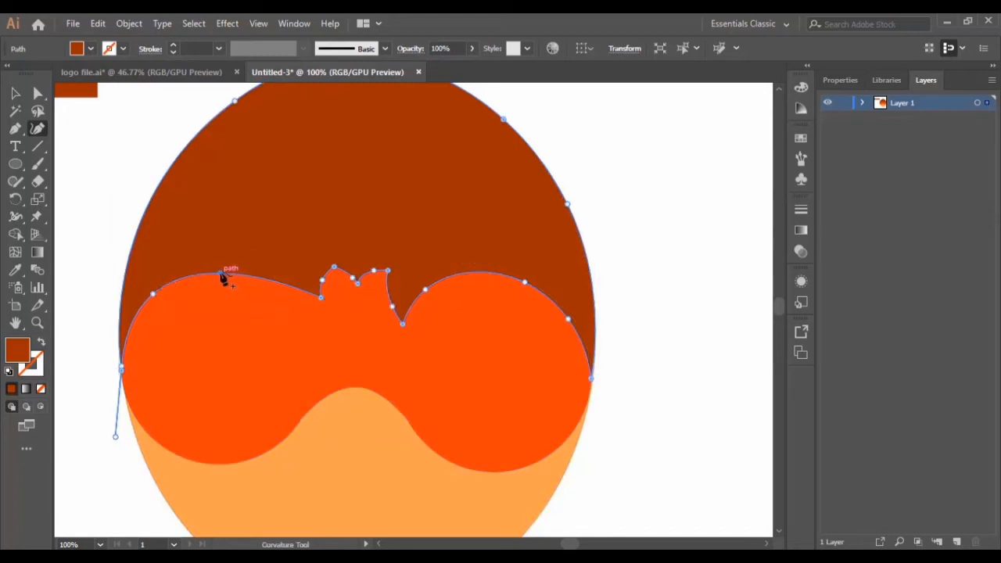
Add an anchor on the left hairline arc, lower the left fringe tip and fine-tune the right arc's anchor
left_click(227, 275)
left_click_drag(321, 300, 314, 317)
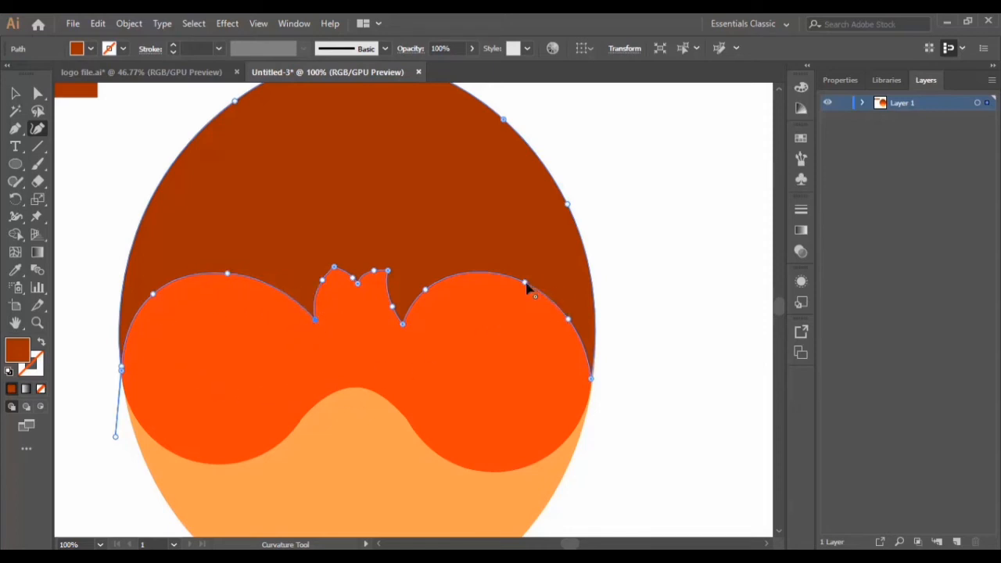
left_click_drag(526, 283, 538, 288)
left_click_drag(536, 287, 532, 288)
Adjust the brown shape's outer anchors at the crown and both sides to follow the oval, and deselect it
scroll(453, 317, "down", 3)
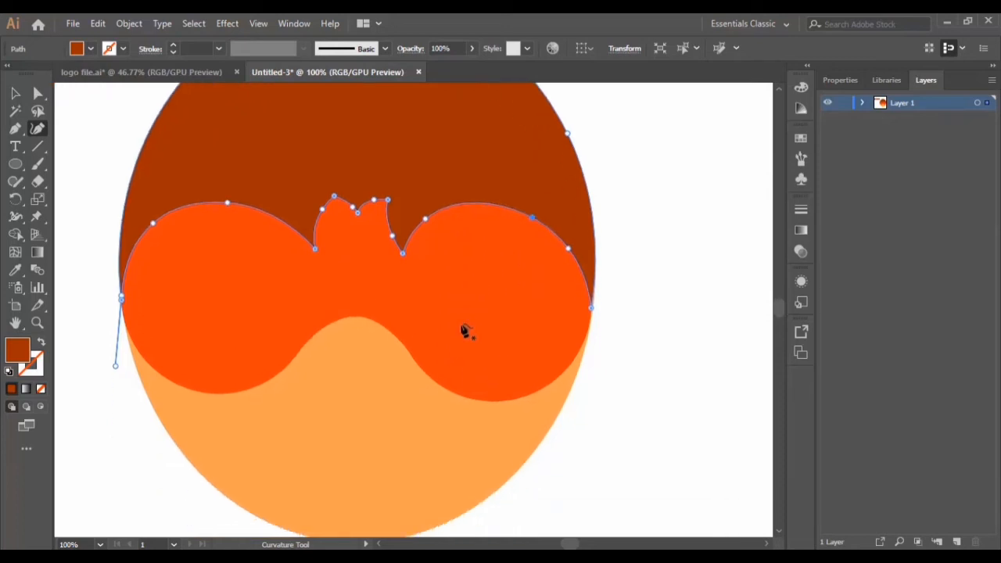
scroll(450, 369, "up", 4)
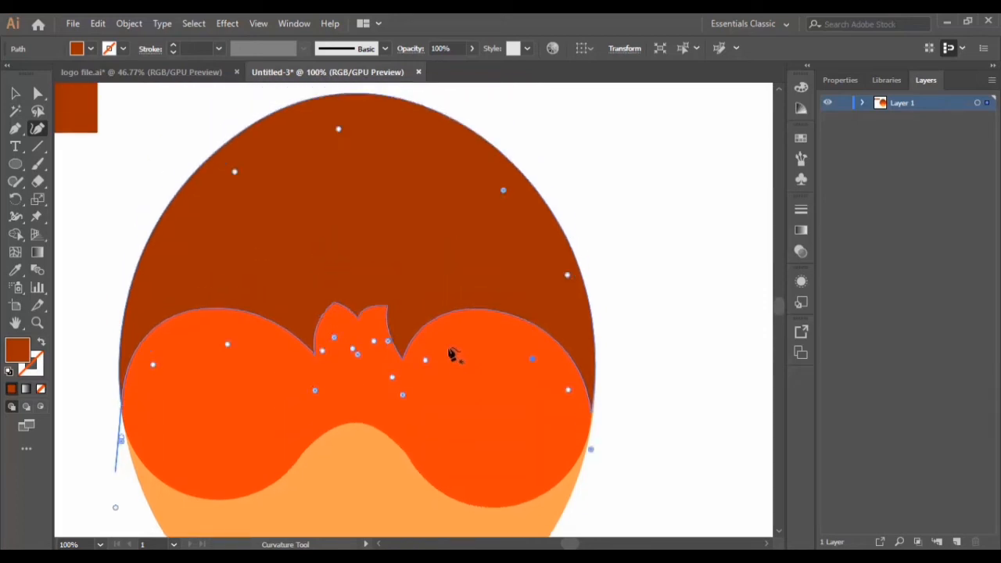
scroll(450, 367, "up", 2)
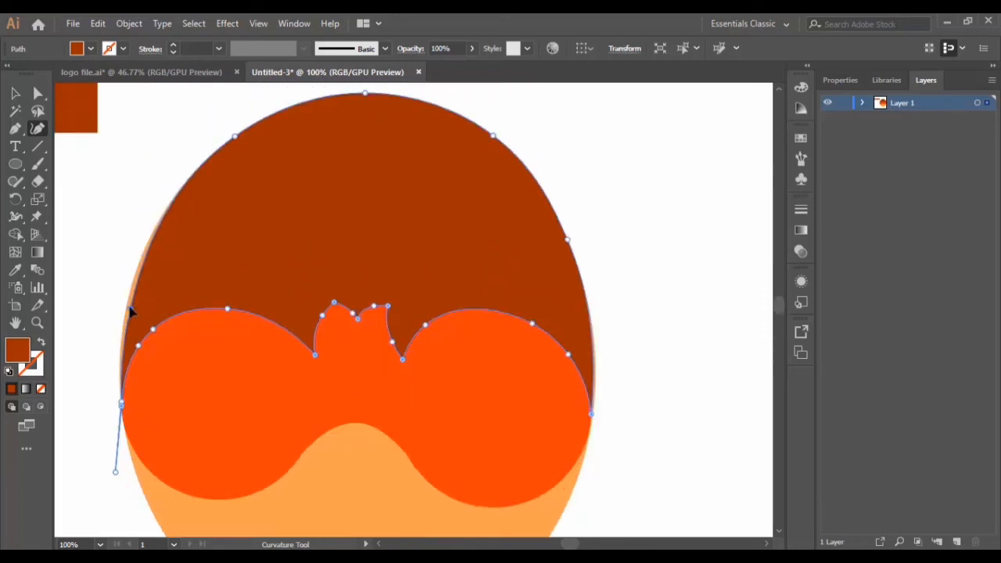
left_click_drag(130, 303, 129, 299)
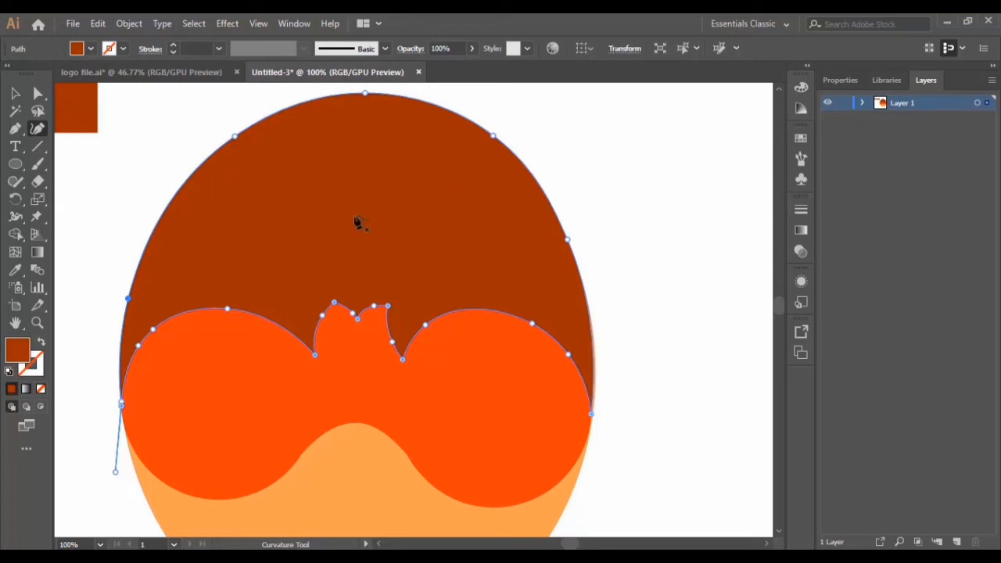
key("ctrl+minus")
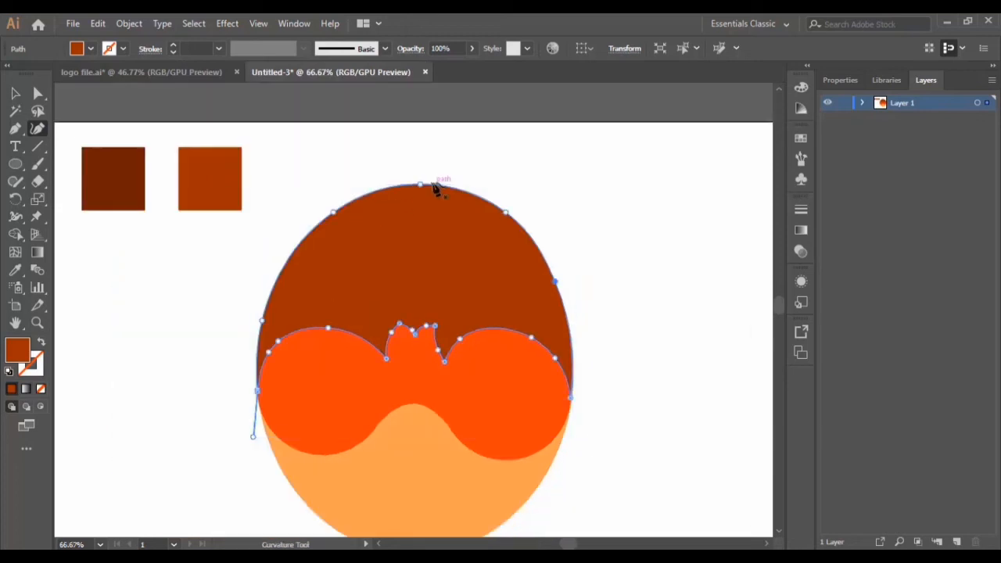
scroll(436, 189, "down", 2)
key("v")
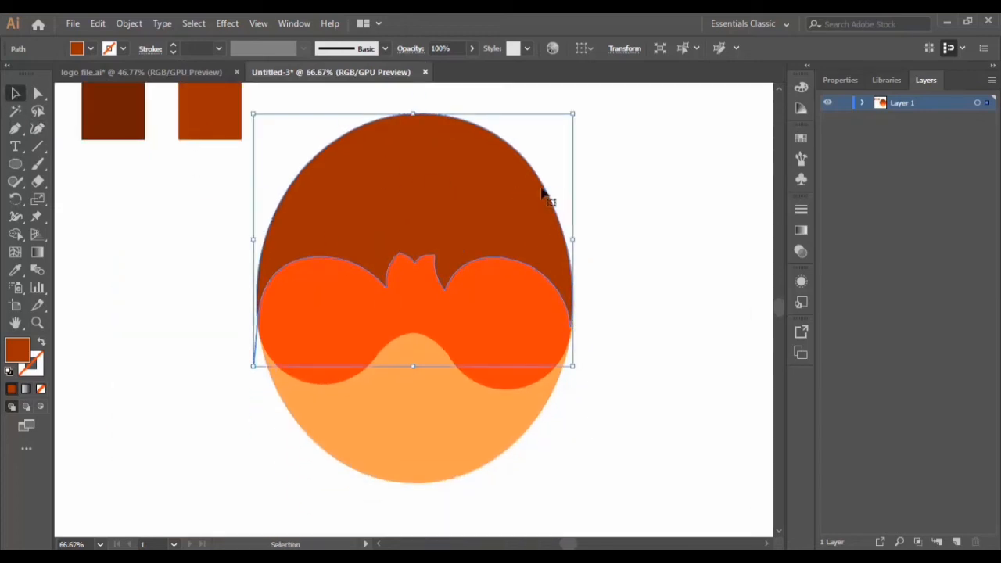
left_click(636, 248)
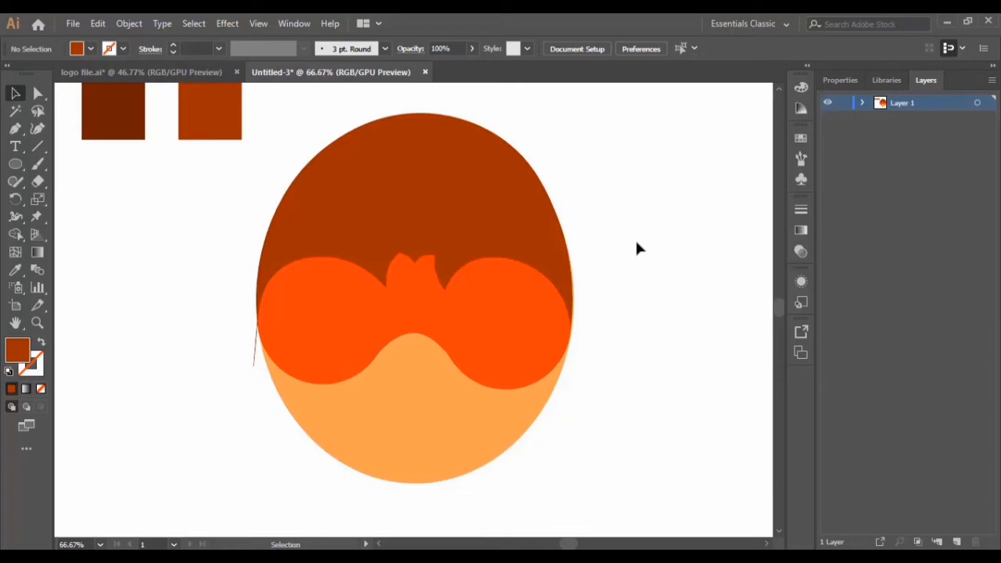
Remove the stray spike below the brown shape's left corner with the Curvature tool, and deselect the shape
scroll(482, 286, "up", 1)
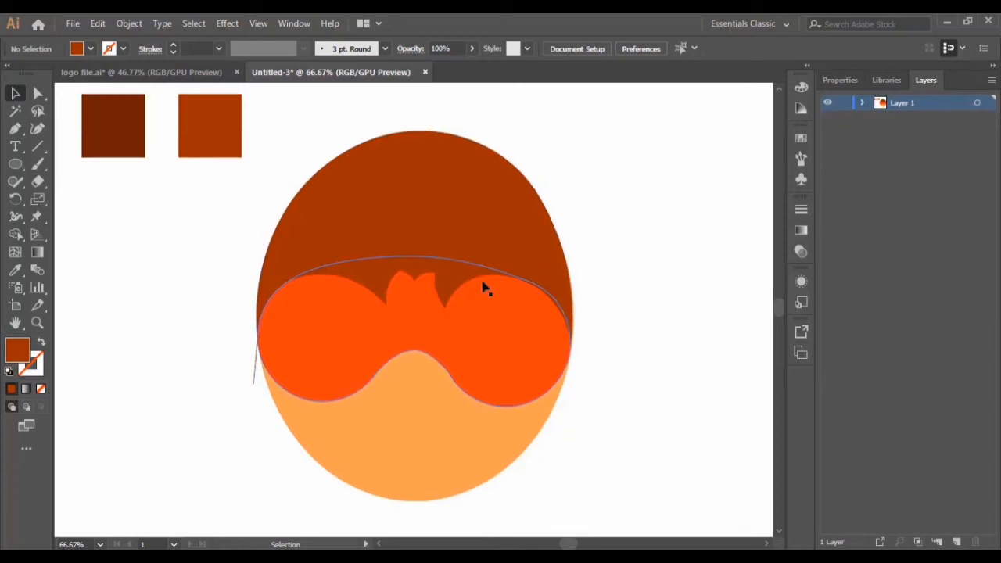
left_click(36, 322)
left_click(255, 367)
left_click(401, 326)
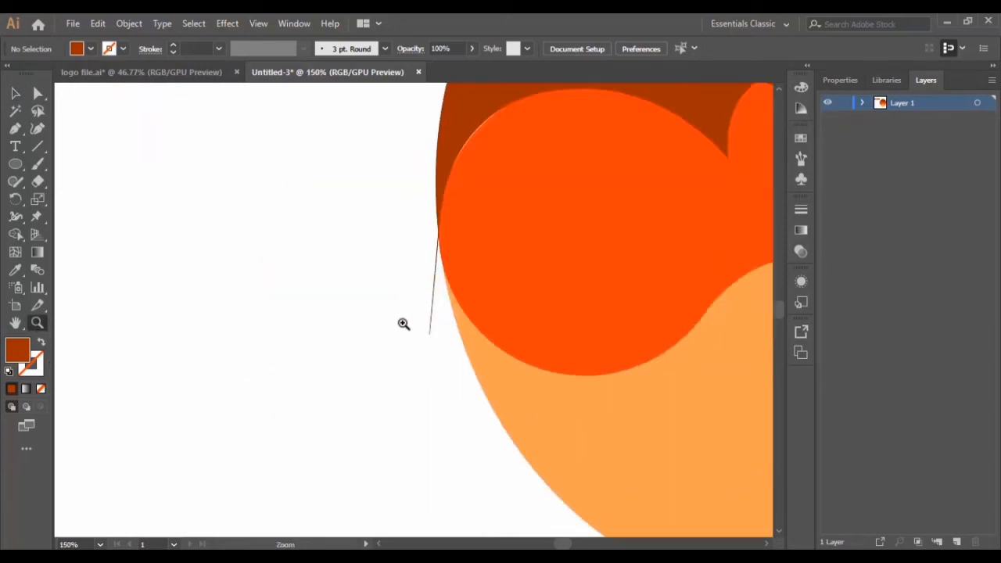
left_click(516, 289)
key("v")
left_click(467, 154)
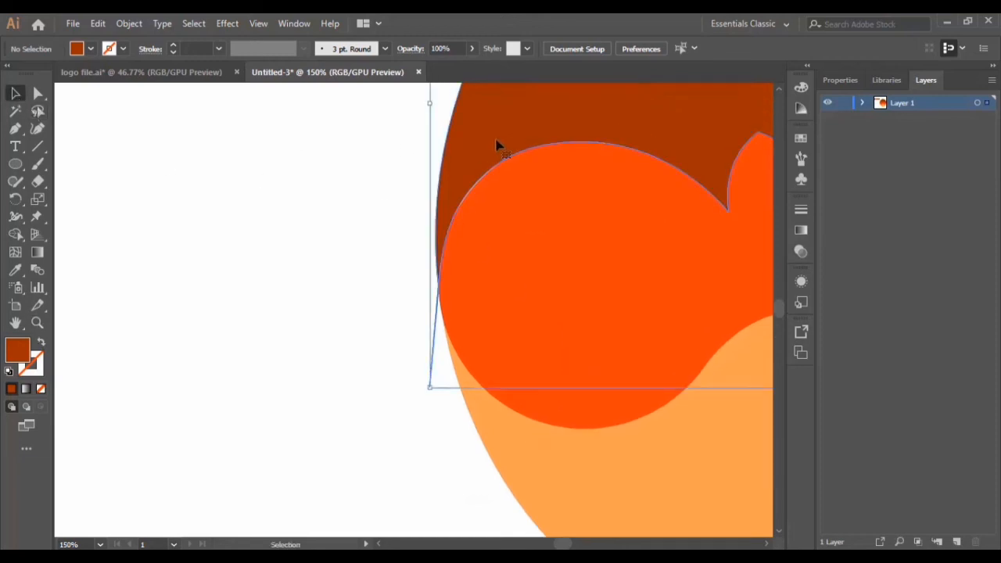
left_click(37, 129)
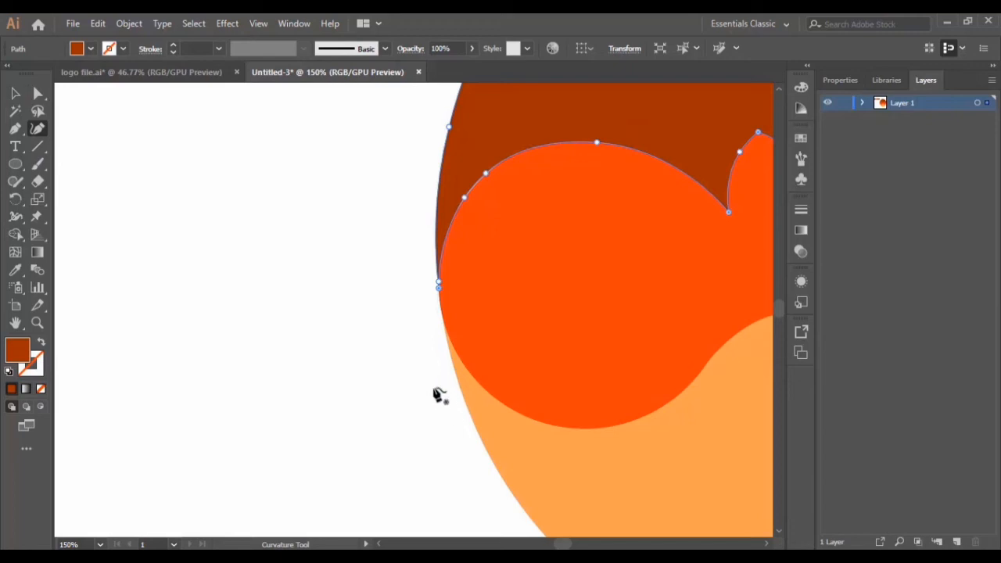
scroll(438, 393, "up", 3)
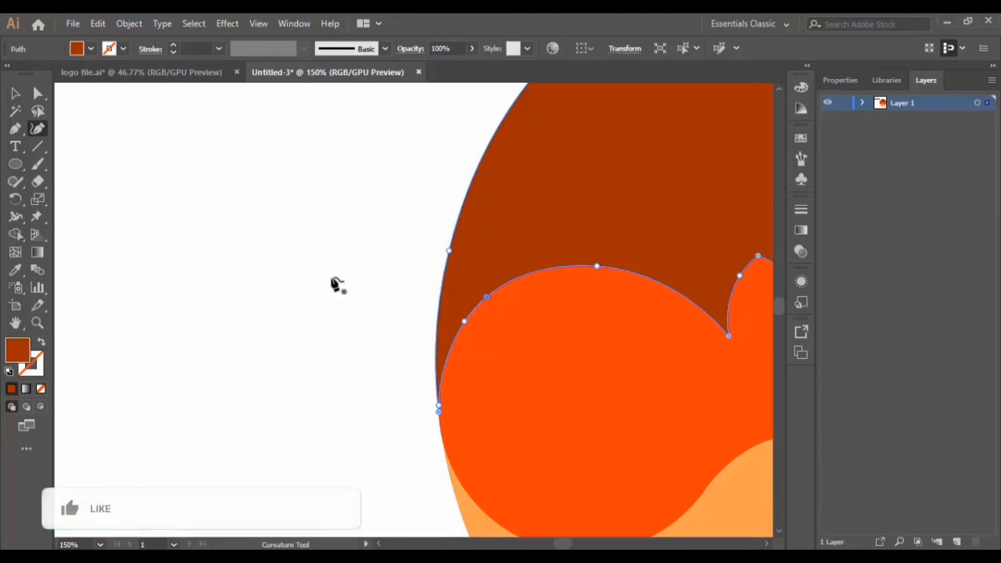
key("v")
left_click(301, 259)
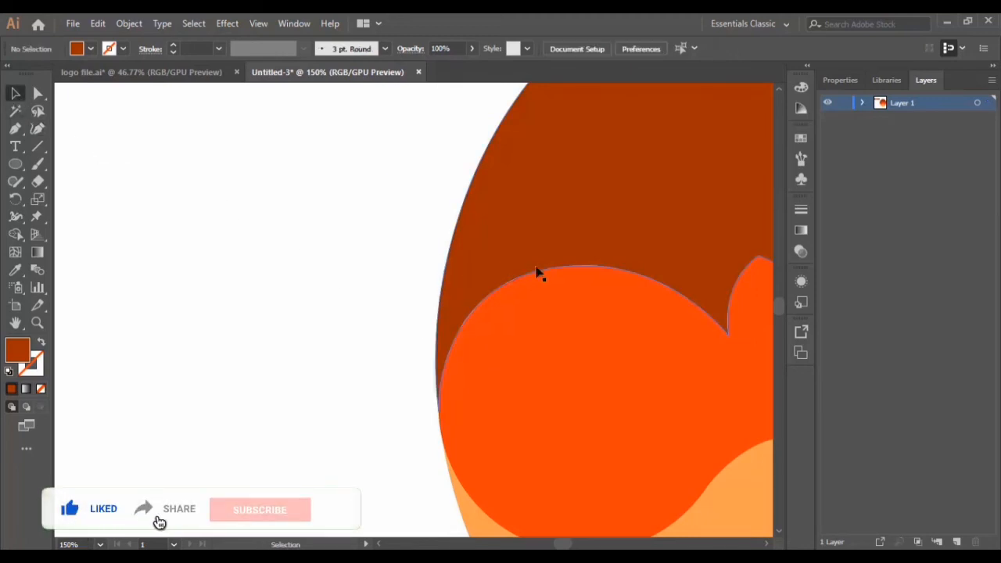
Fine-tune the anchors on the left hairline arc above the goggles with the Curvature tool, and deselect the shape
left_click(488, 288)
left_click(37, 125)
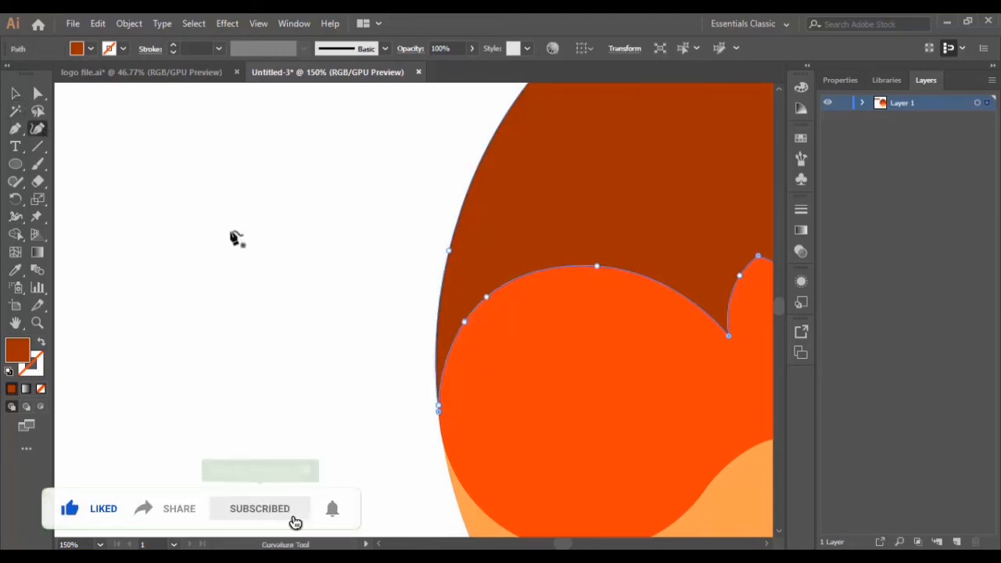
left_click(465, 322)
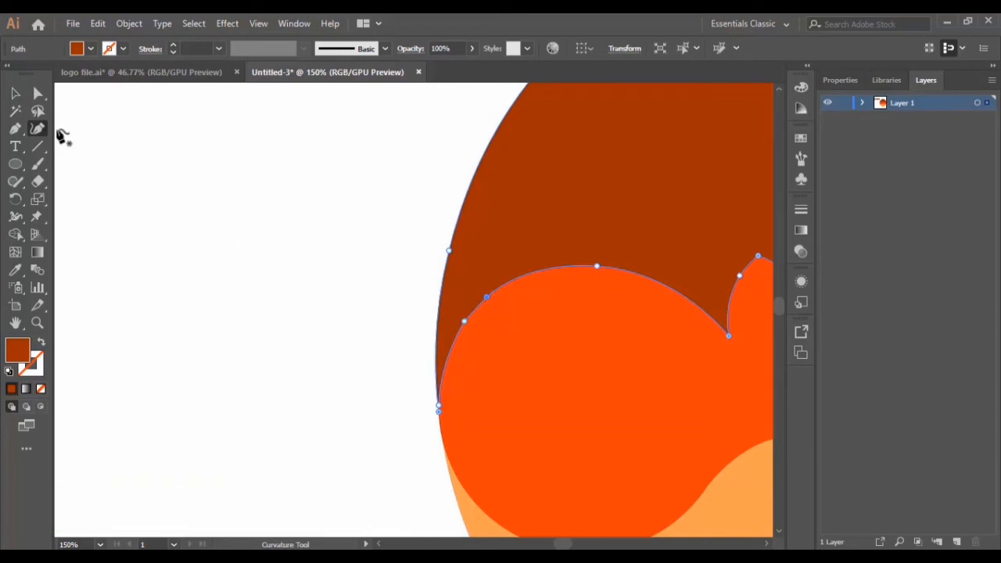
left_click(15, 110)
left_click(15, 93)
left_click(267, 258)
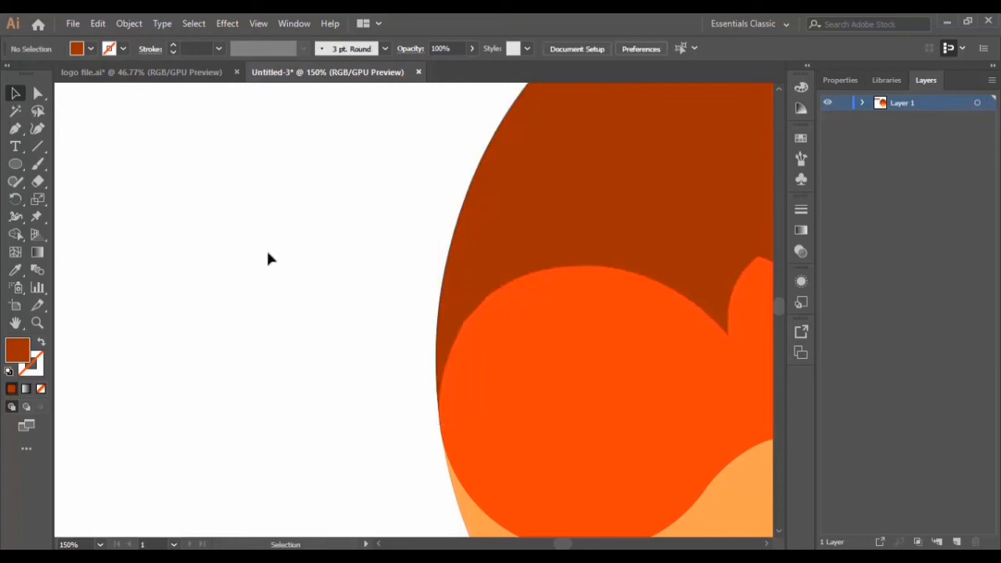
Nudge the anchor on the left hairline arc slightly downward with the Curvature tool, and deselect the hair shape
left_click(506, 273)
key("shift+grave")
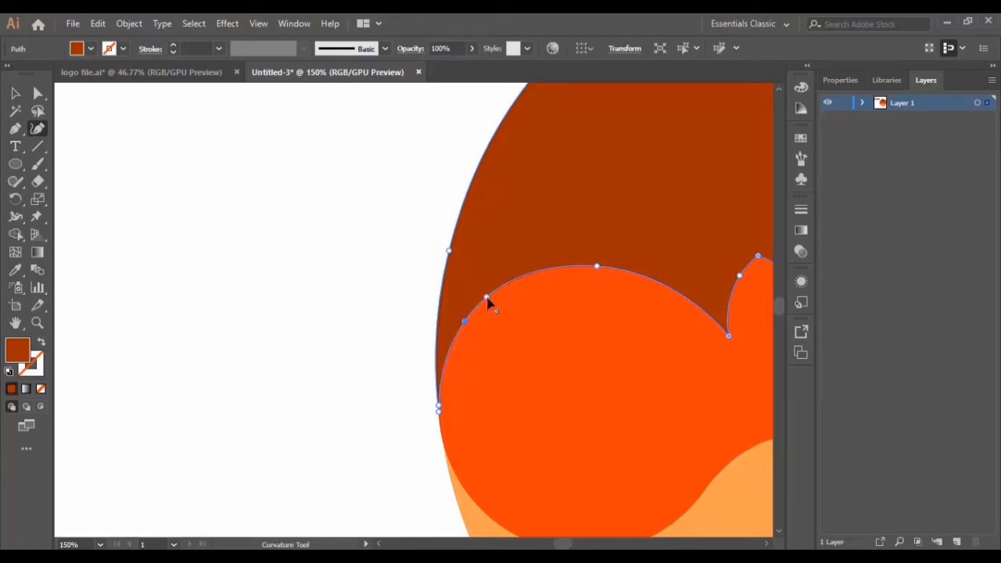
left_click_drag(486, 301, 485, 304)
left_click(16, 93)
left_click(184, 219)
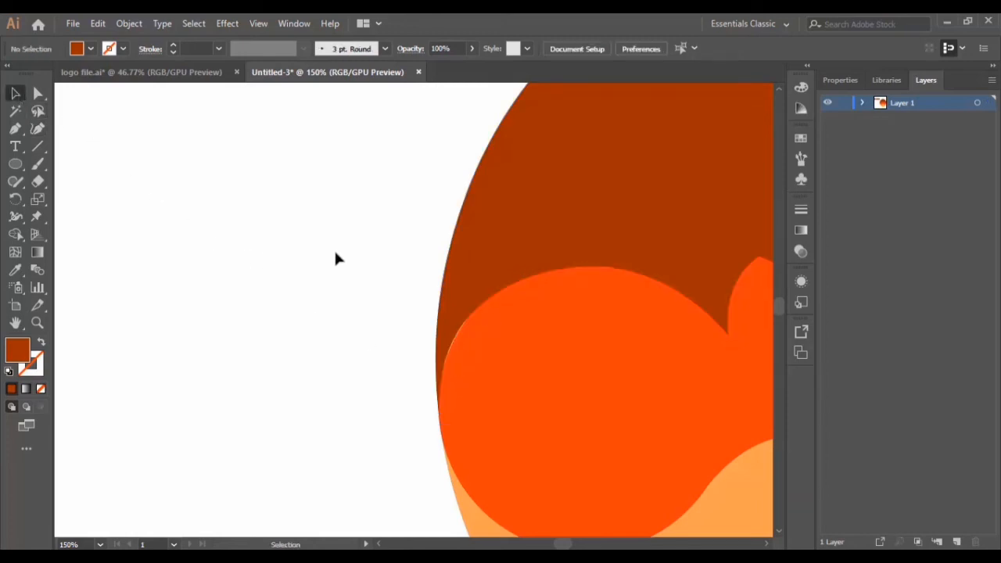
left_click(551, 323)
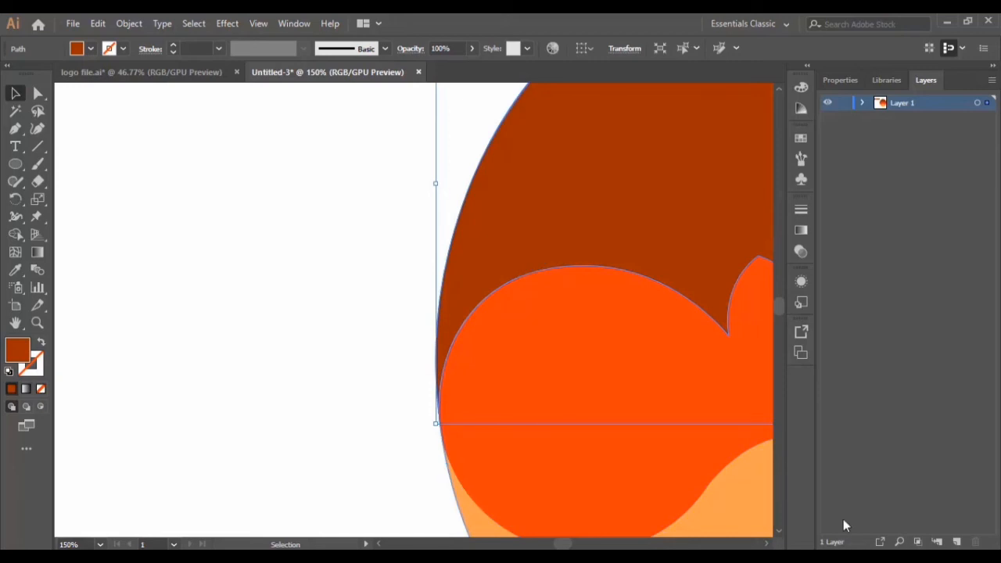
key("ctrl+minus")
key("ctrl+minus")
key("ctrl+minus")
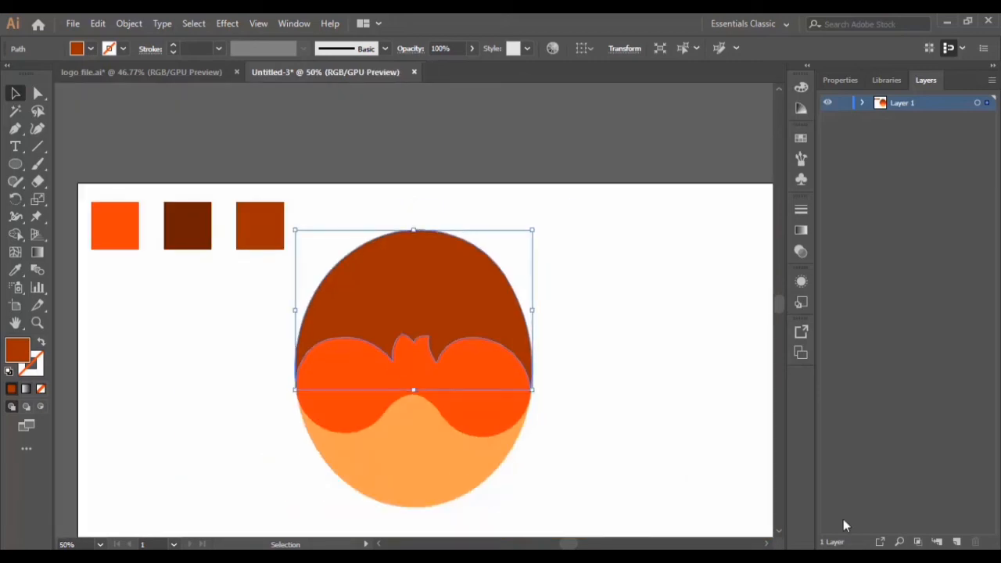
left_click(639, 298)
Recolour the hair shape with the dark brown of the middle swatch using the Eyedropper, and deselect it
scroll(625, 305, "down", 3)
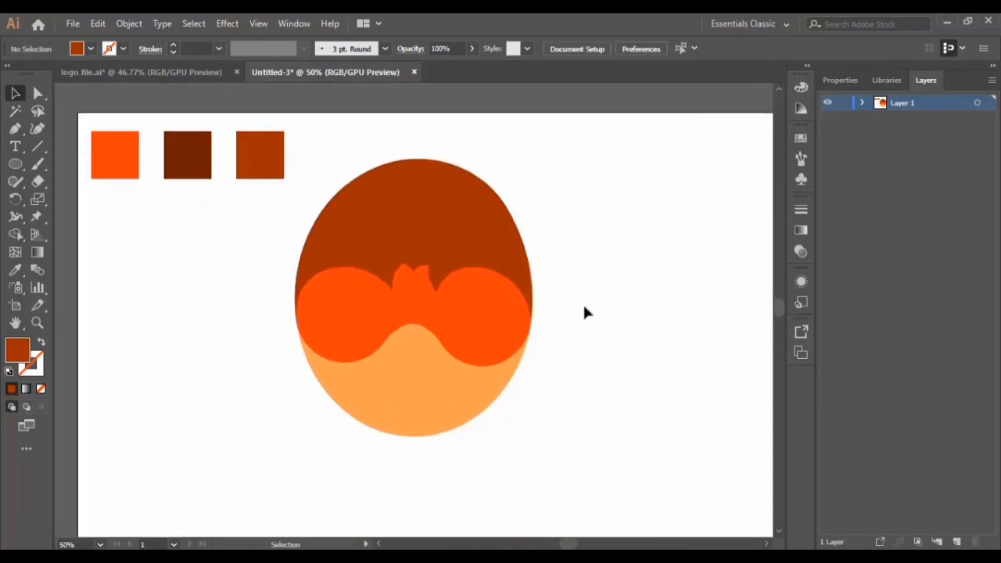
left_click(406, 224)
key("i")
left_click(188, 154)
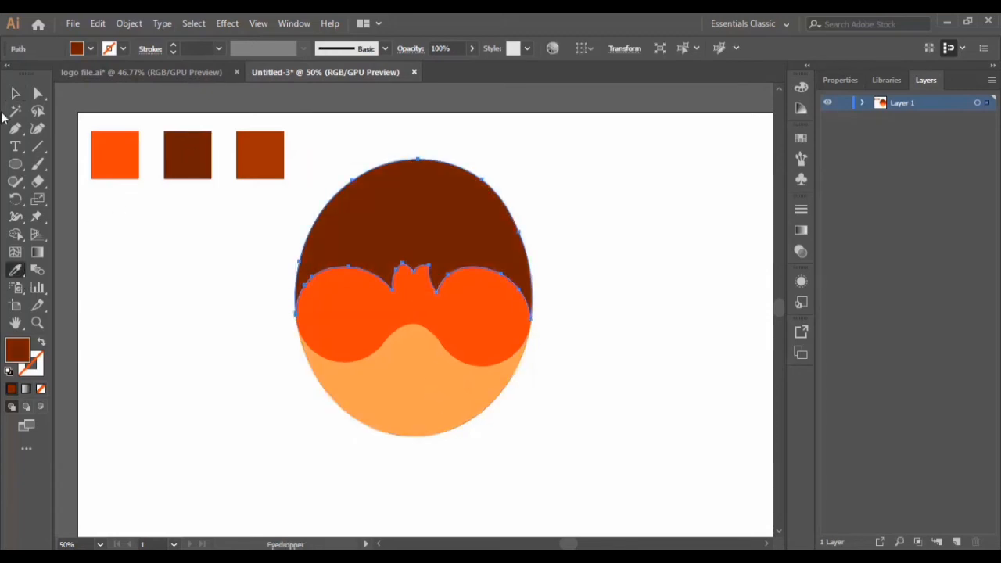
key("v")
left_click(704, 279)
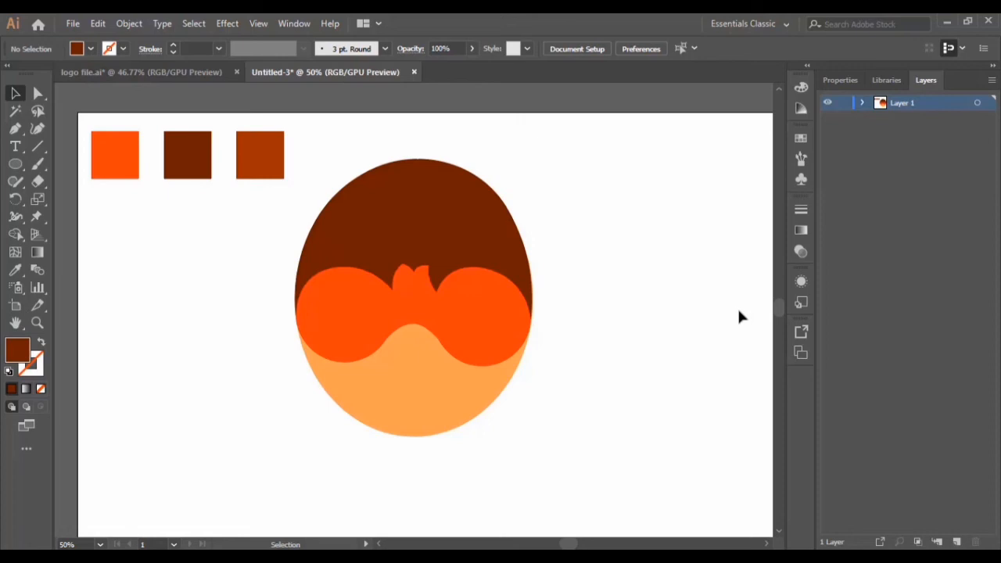
Reshape the goggles' nose bridge into a taller, wider arch by adding and moving its anchors with the Curvature tool
left_click(41, 320)
left_click(427, 344)
left_click(356, 336)
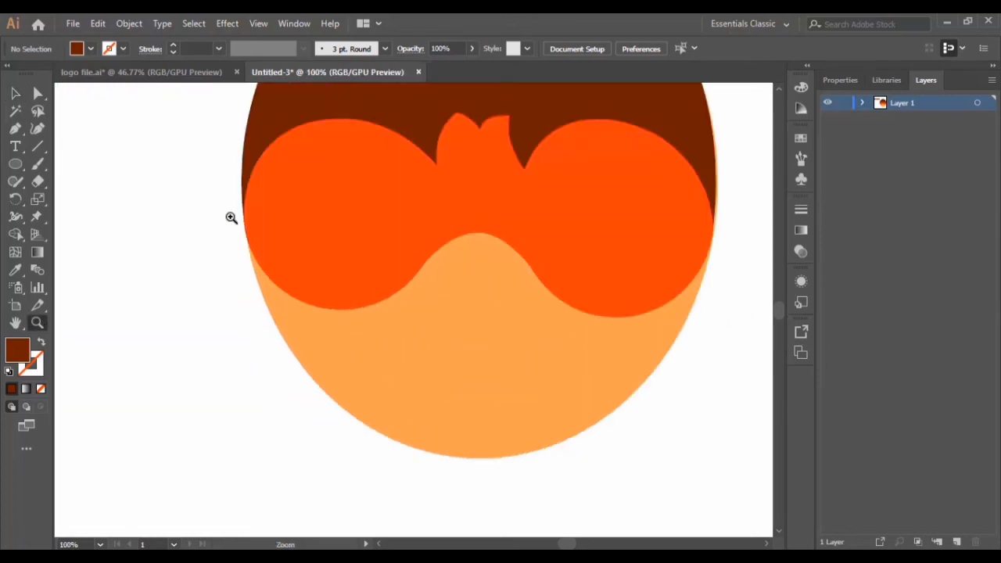
left_click(15, 93)
left_click(548, 239)
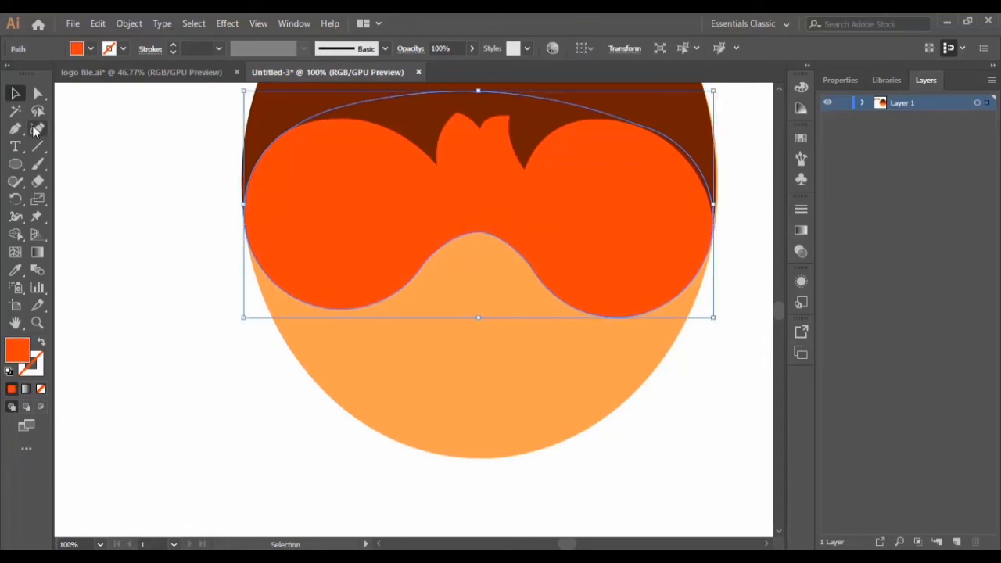
left_click(36, 129)
left_click(531, 242)
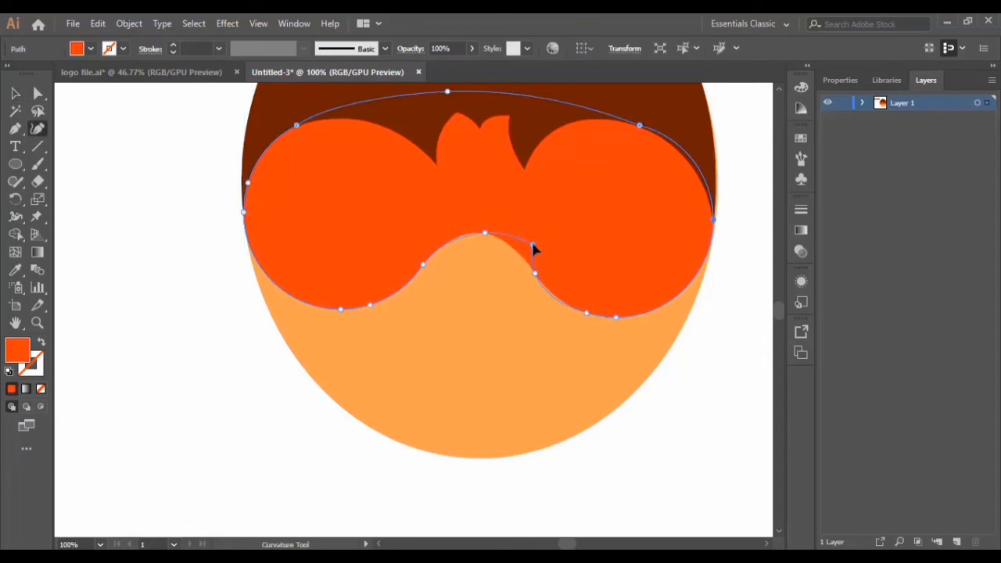
left_click_drag(535, 272, 551, 280)
left_click(548, 291)
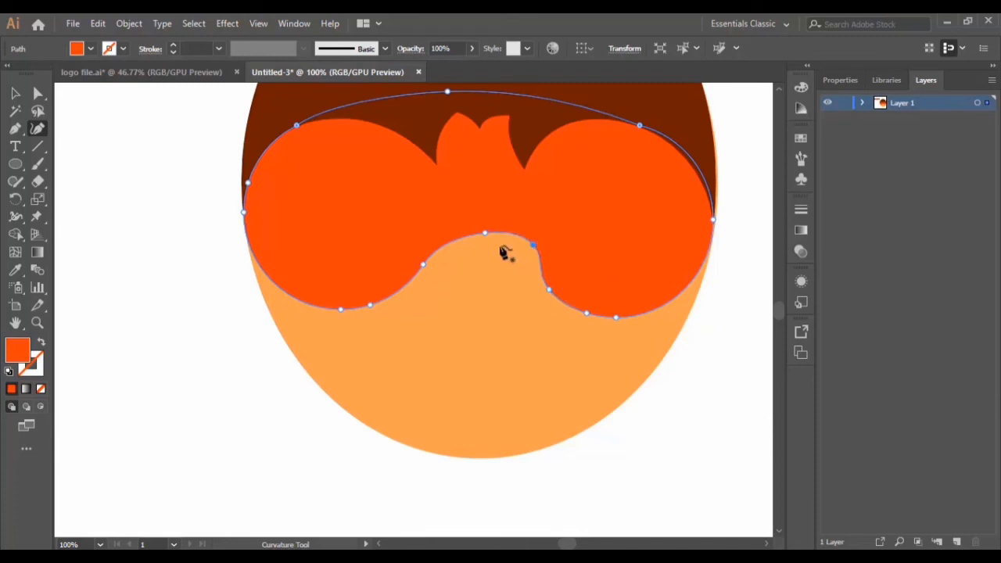
left_click_drag(422, 265, 436, 236)
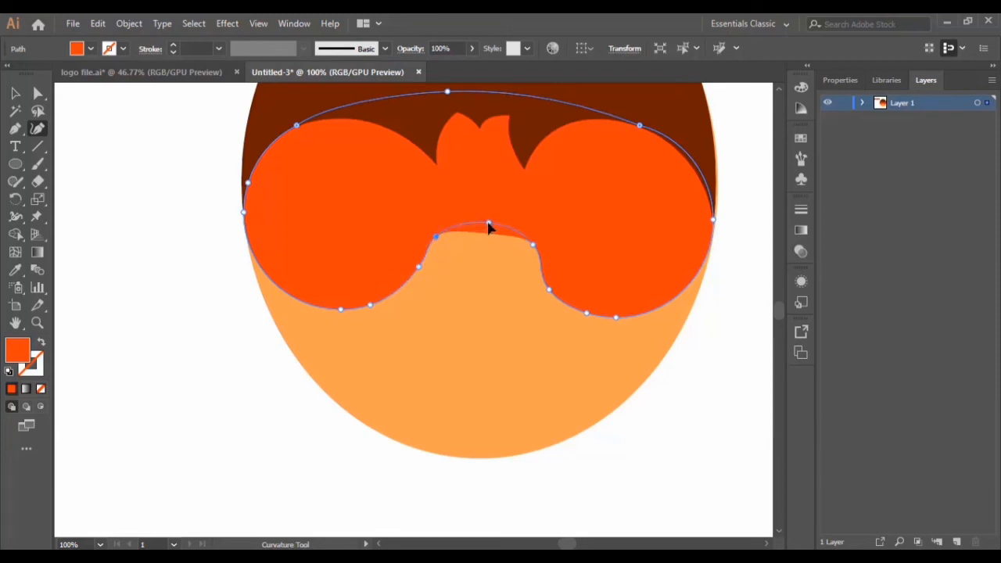
left_click(488, 225)
Extend both goggle lenses downward by moving the anchors along their bottom edges
left_click_drag(616, 320, 650, 336)
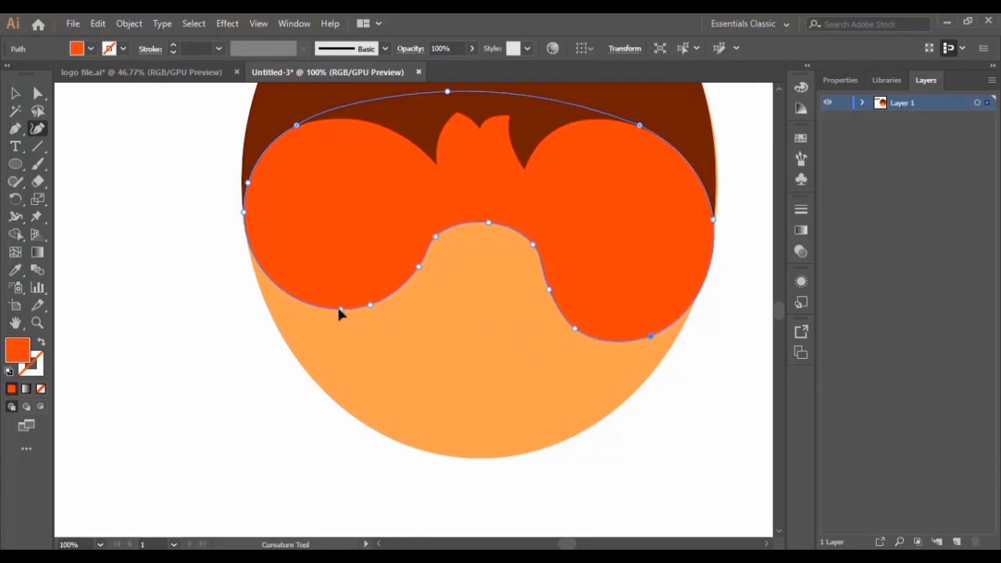
left_click_drag(322, 321, 318, 322)
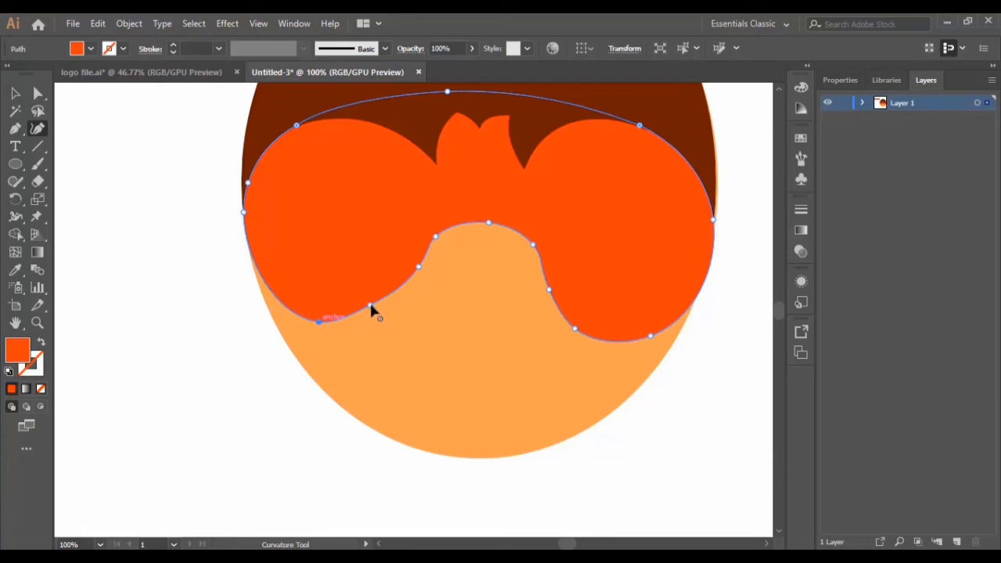
left_click(378, 317)
Fine-tune the lower anchors of both lenses to round their bottoms, and deselect the goggle shape
scroll(490, 297, "up", 2)
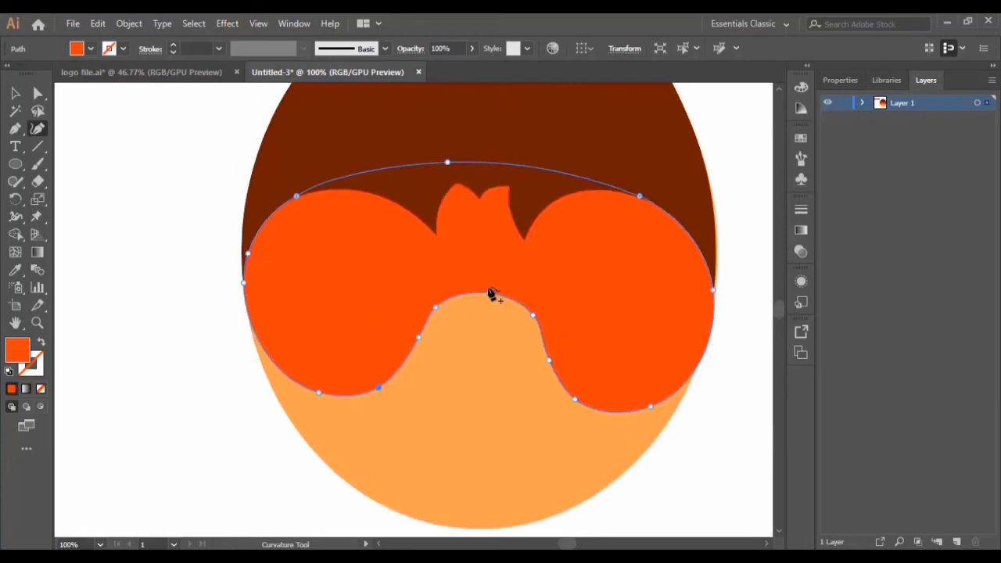
scroll(453, 317, "down", 1)
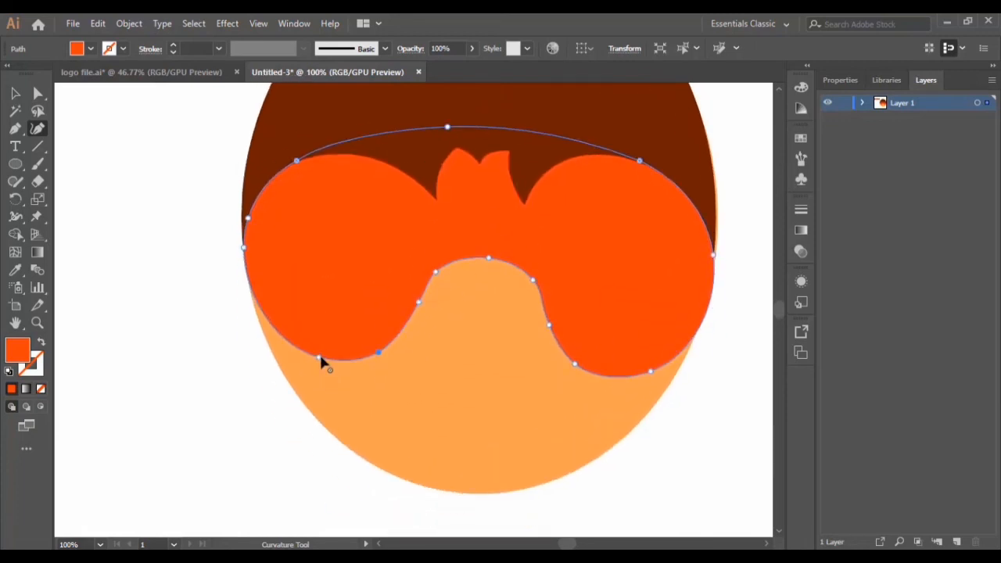
left_click_drag(303, 362, 308, 364)
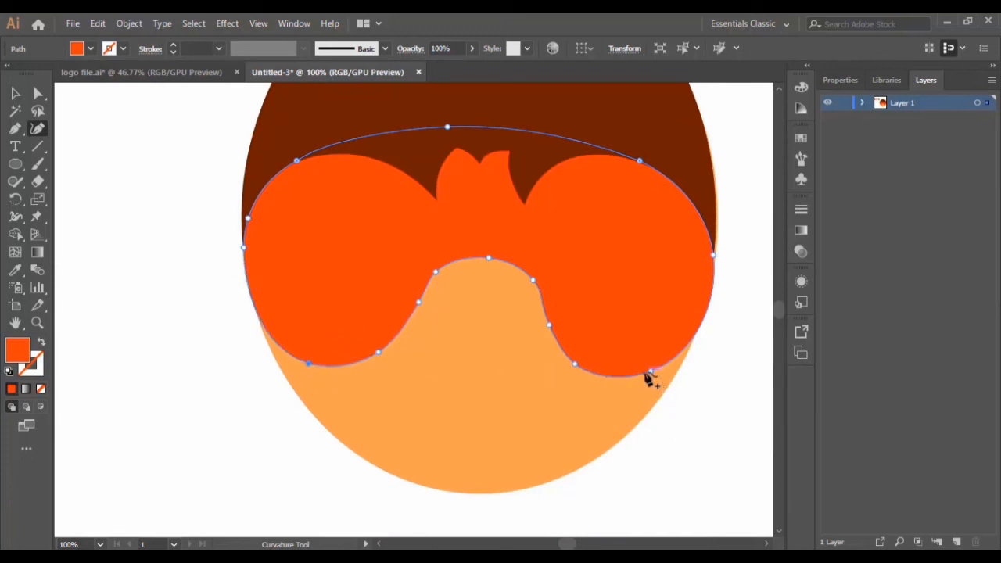
key("Delete")
left_click(642, 373)
left_click(37, 322)
left_click(450, 310, "alt")
left_click(451, 309, "alt")
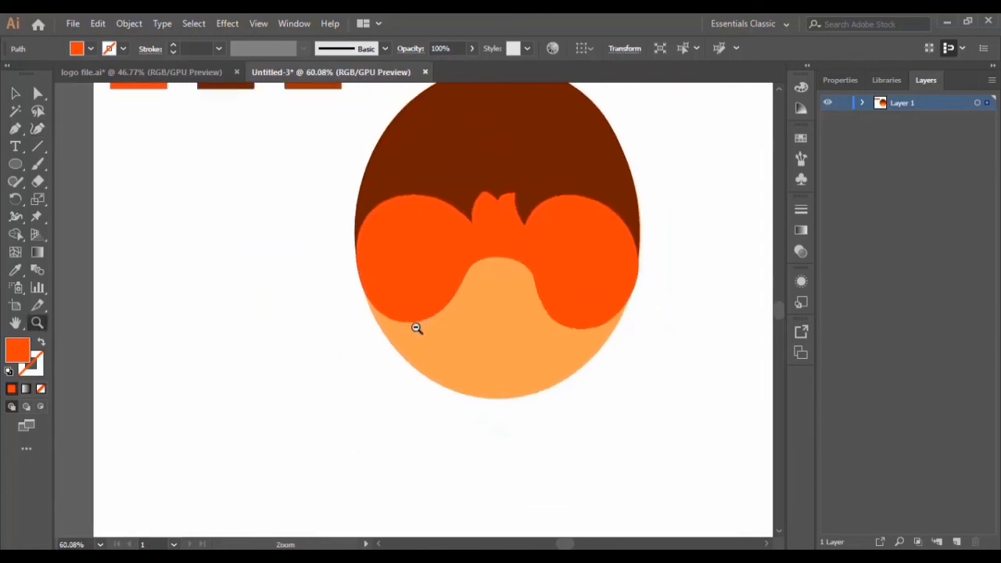
key("v")
left_click(216, 279)
Start a hair tuft with the Pen tool, curving from inside the hair to a tip beyond the head's upper right and back to its outline
scroll(566, 302, "up", 4)
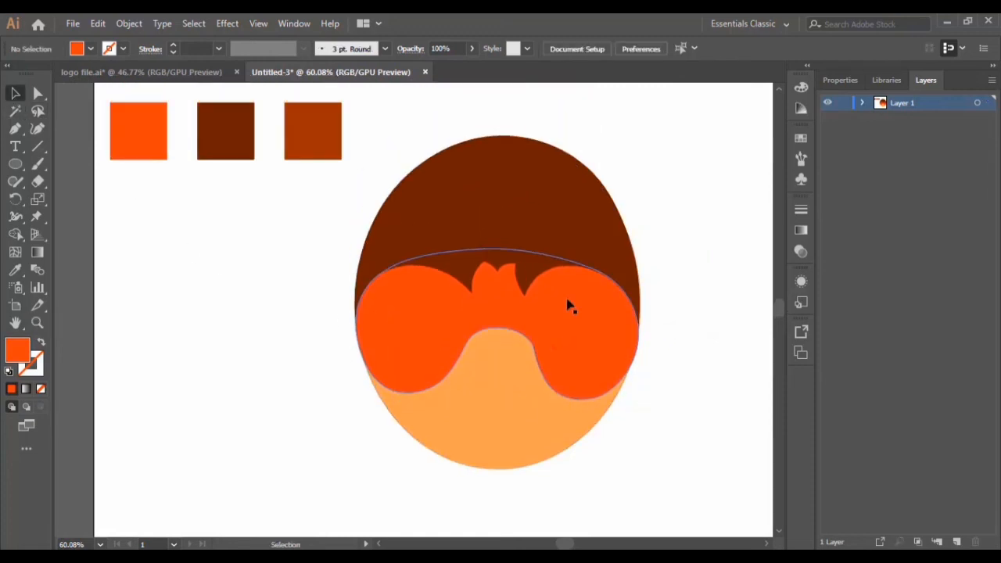
scroll(680, 235, "down", 1)
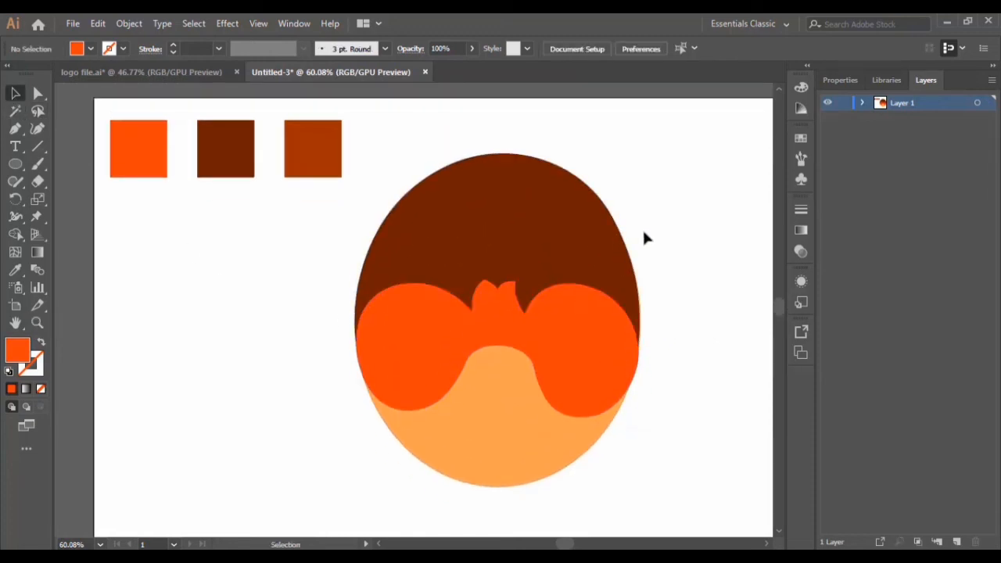
scroll(443, 282, "up", 1)
scroll(463, 270, "up", 2)
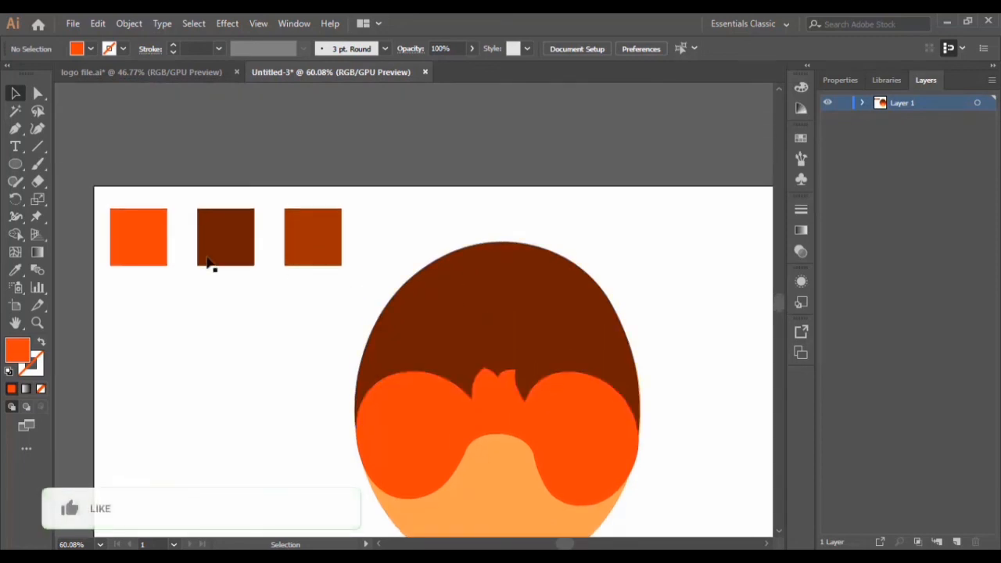
left_click(15, 129)
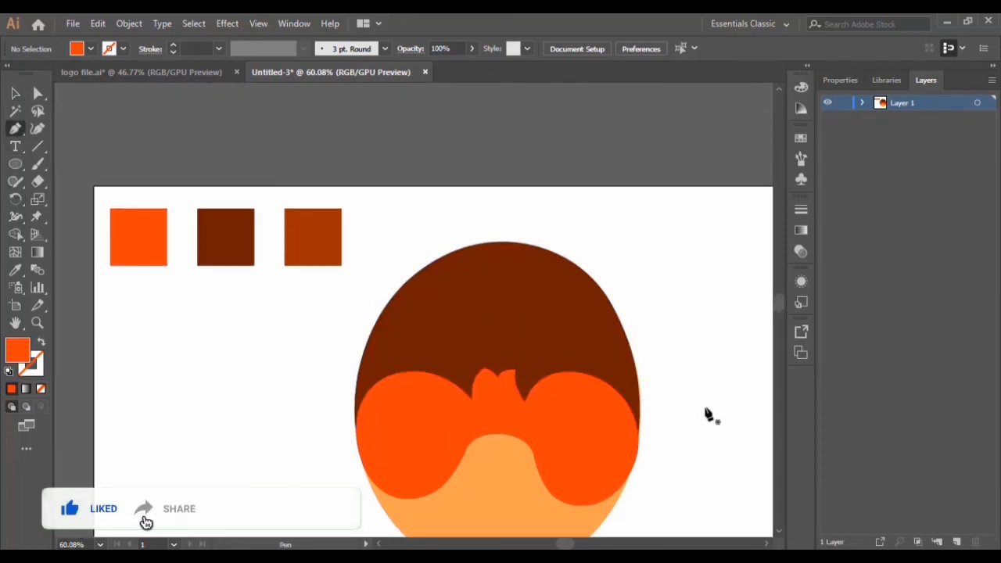
left_click(588, 321)
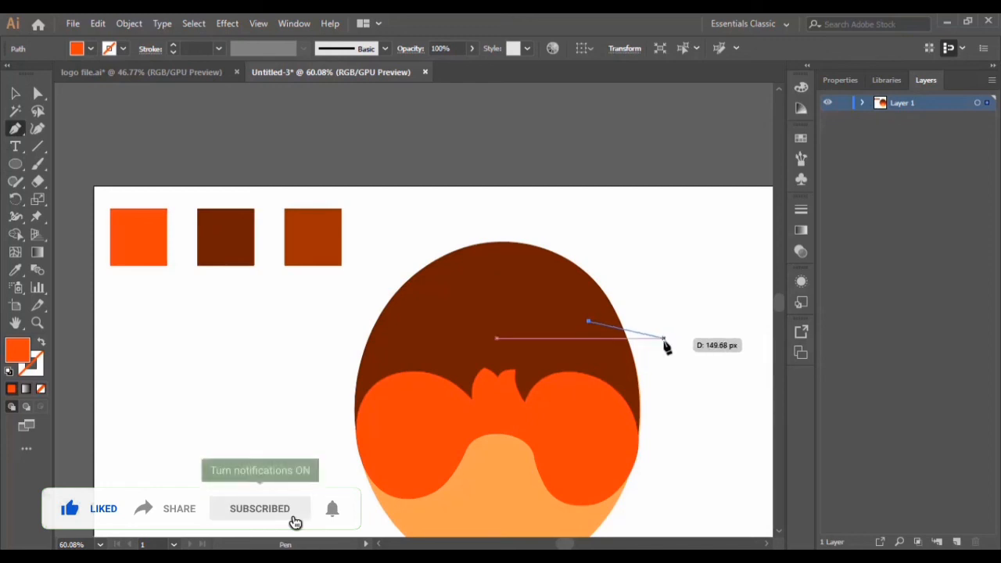
left_click_drag(665, 337, 692, 386)
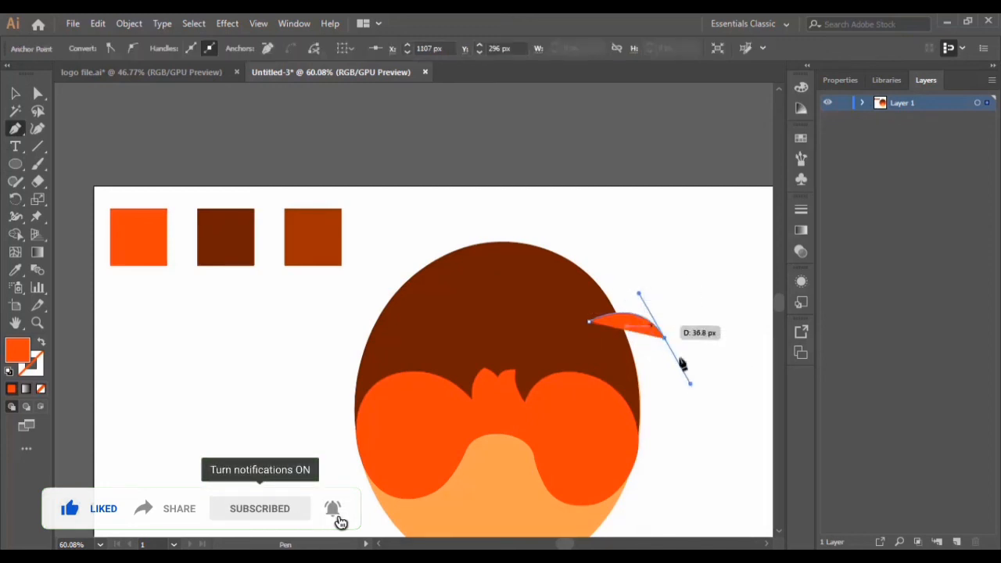
left_click_drag(666, 339, 563, 266)
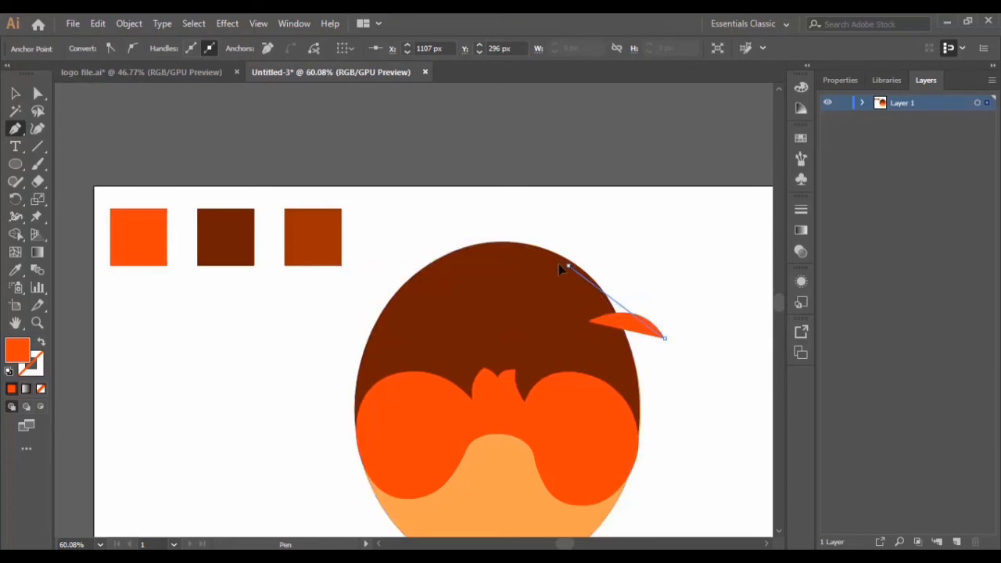
mouse_move(505, 255)
left_mouse_down()
mouse_move(496, 255)
mouse_move(519, 263)
left_mouse_up()
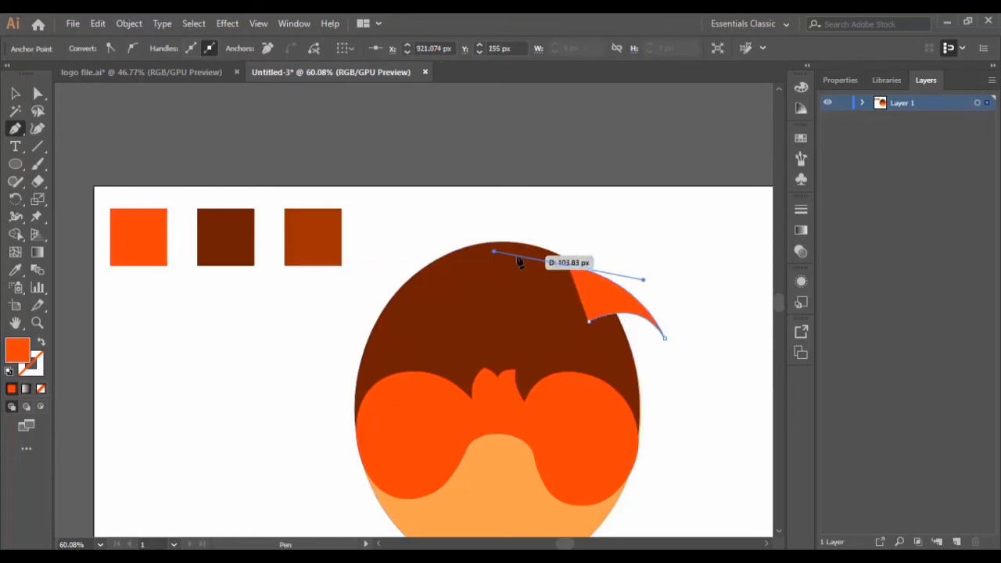
left_click(569, 267)
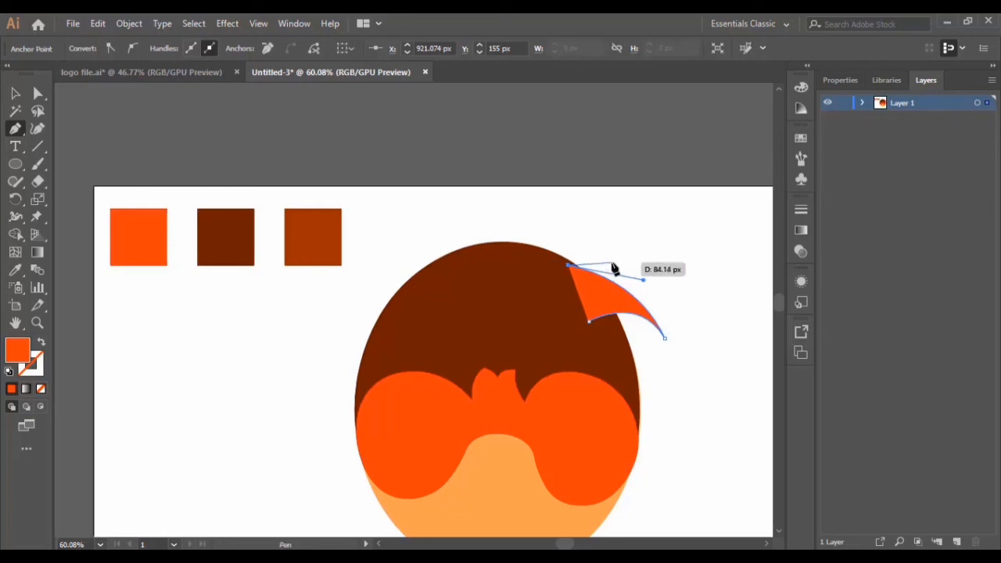
Continue the tuft path with a shorter curved spike above the first, returning to the head's outline near the crown
left_click_drag(618, 271, 639, 277)
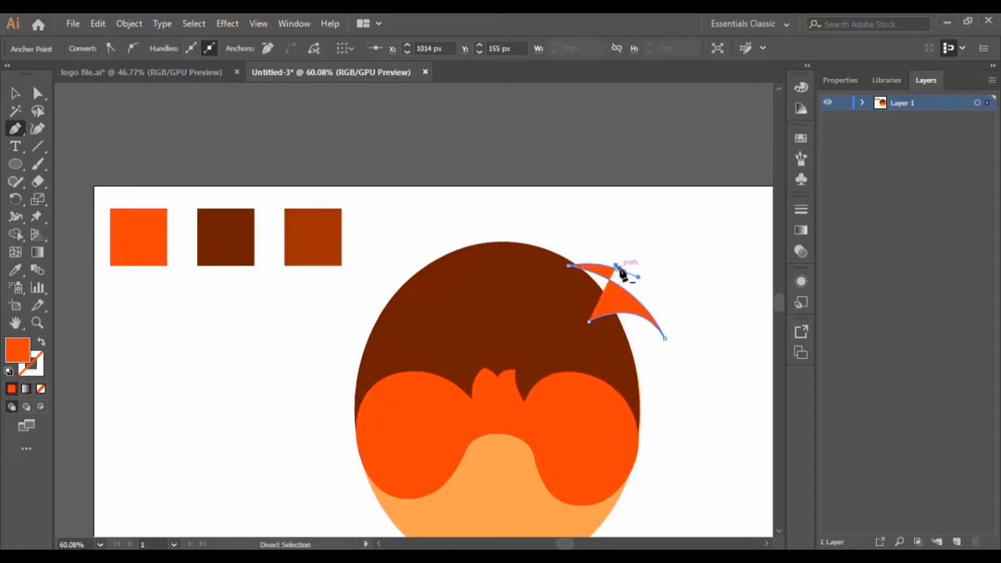
left_click_drag(621, 272, 544, 250)
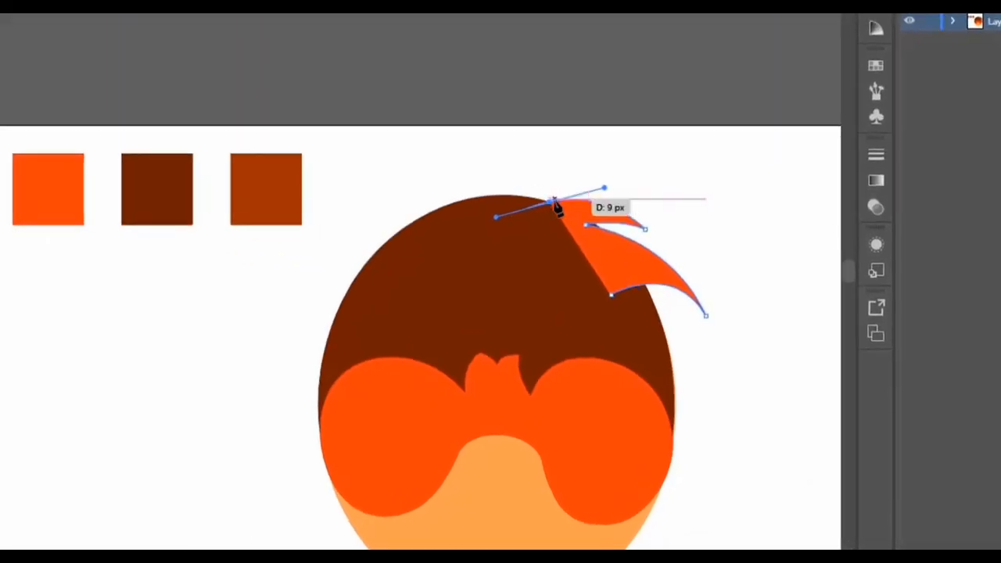
left_click_drag(554, 204, 554, 206)
Add a third spike rising above the crown and tilting left, and close the tuft path inside the hair
left_click_drag(482, 160, 419, 153)
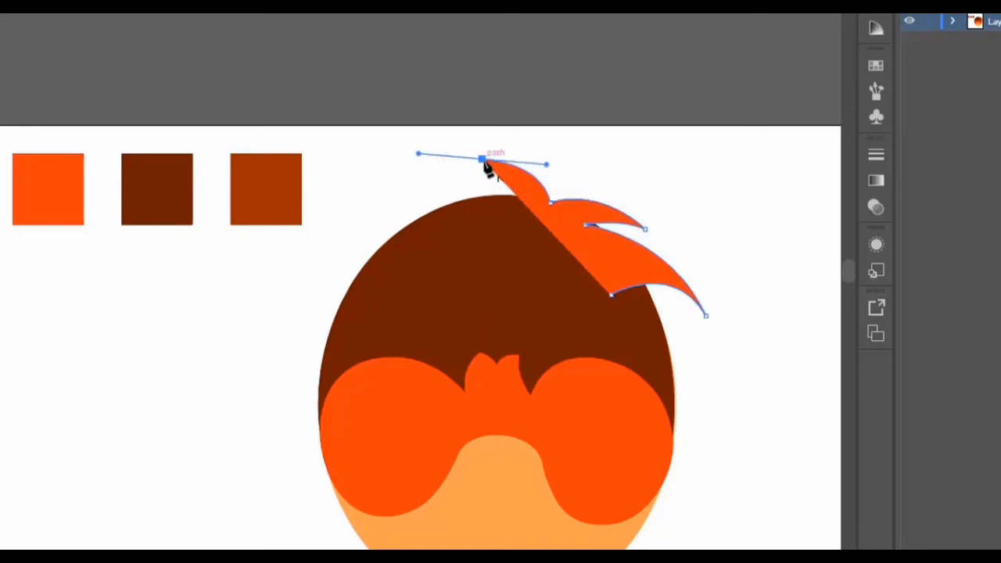
left_click_drag(484, 162, 520, 269)
left_click(517, 262)
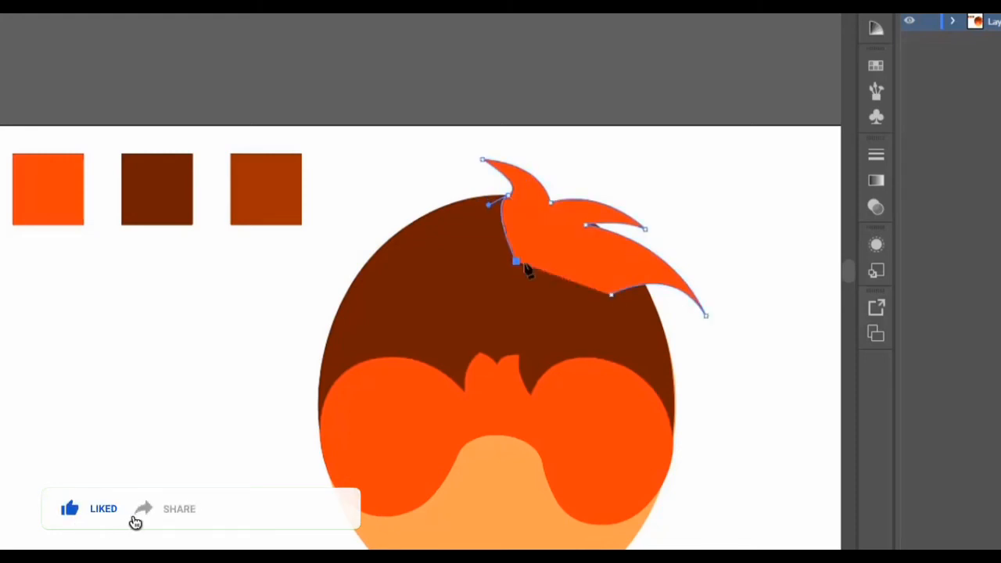
left_click(611, 295)
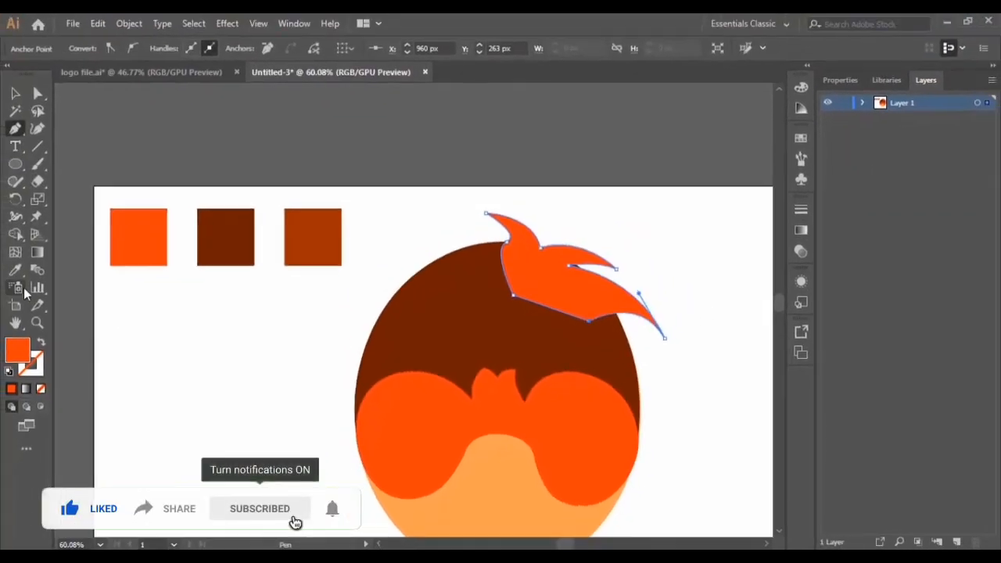
Fill the tuft shape with the hair's dark brown using the Eyedropper, and deselect it
key("i")
left_click(443, 308)
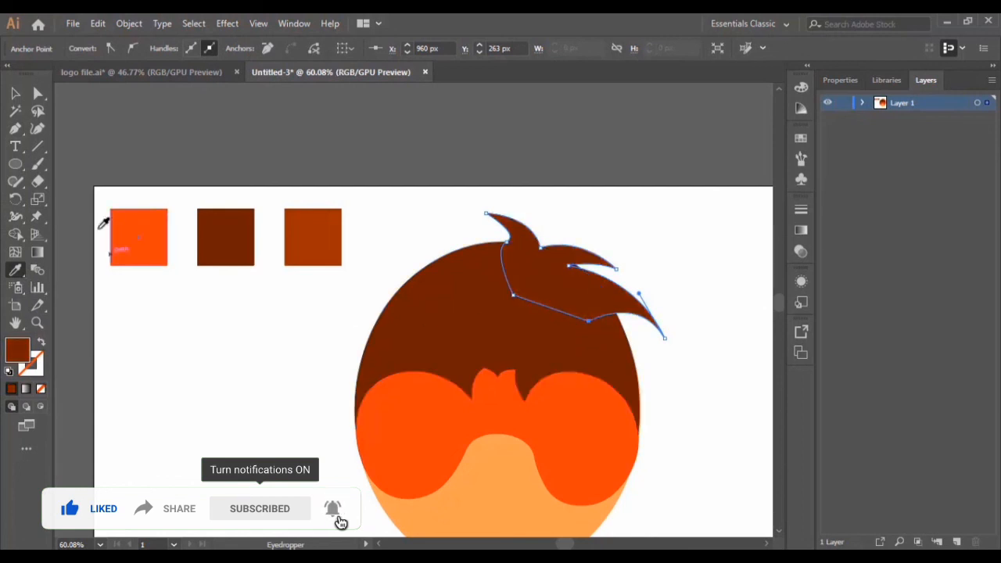
key("v")
left_click(277, 323)
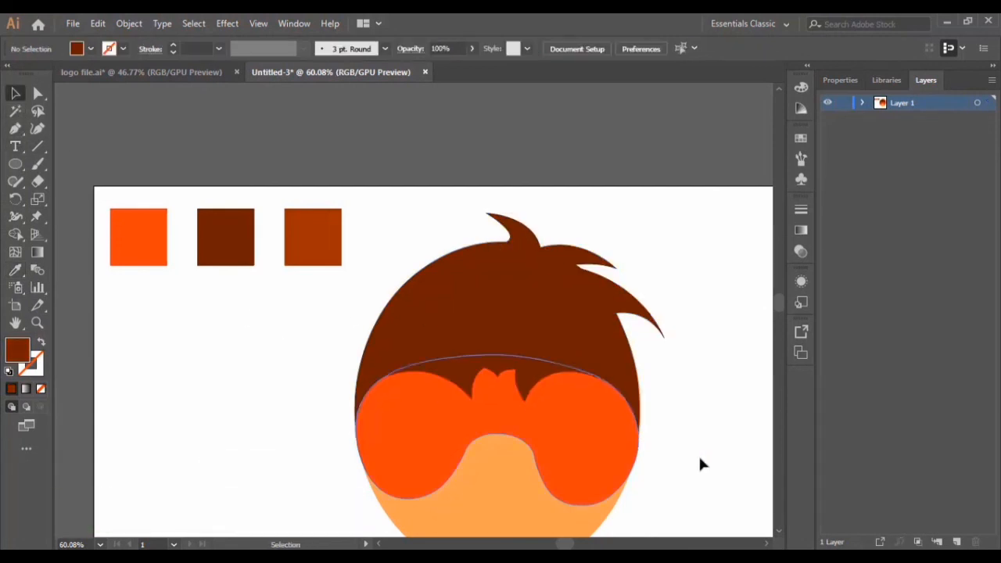
scroll(672, 409, "down", 1)
scroll(670, 402, "down", 4)
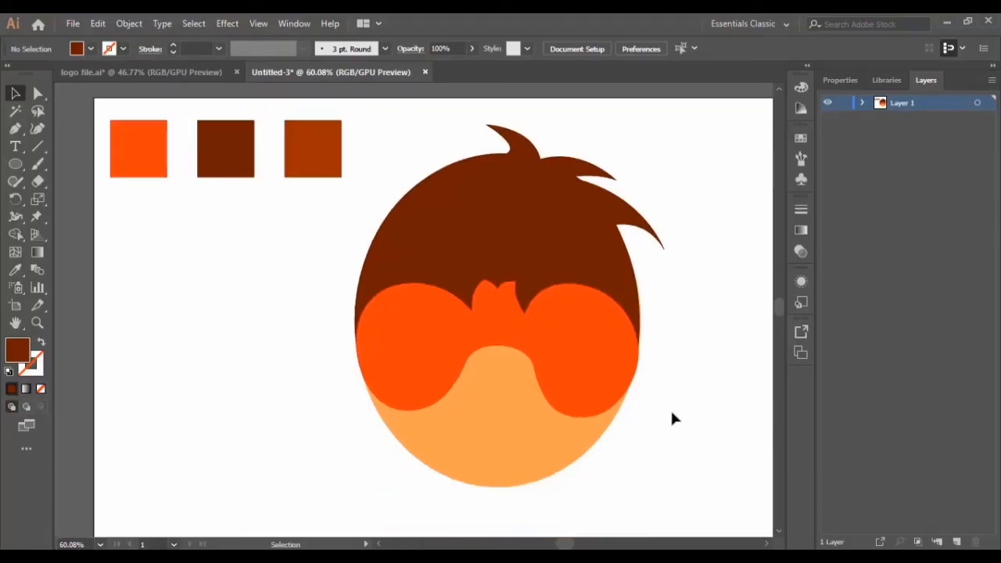
scroll(561, 444, "up", 3)
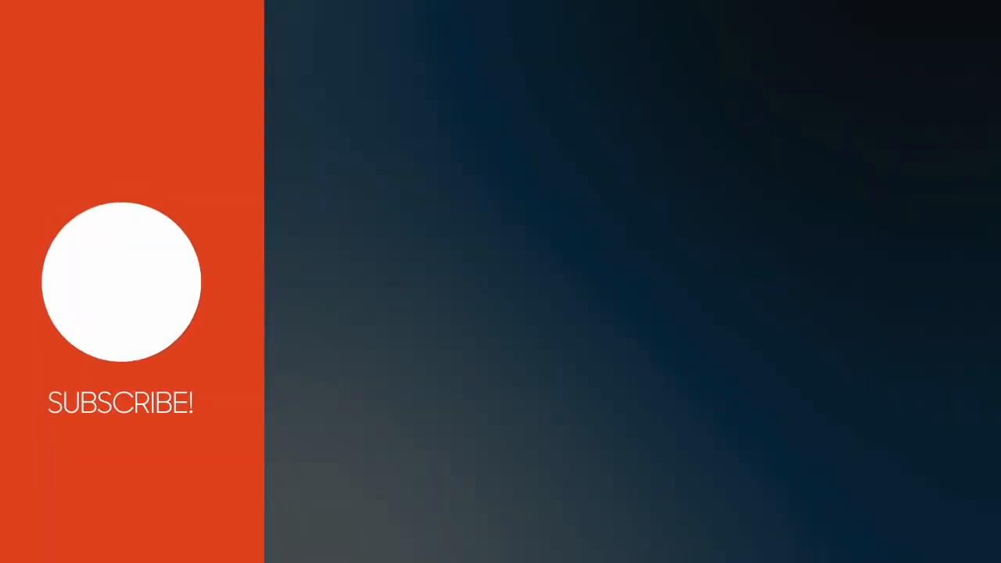